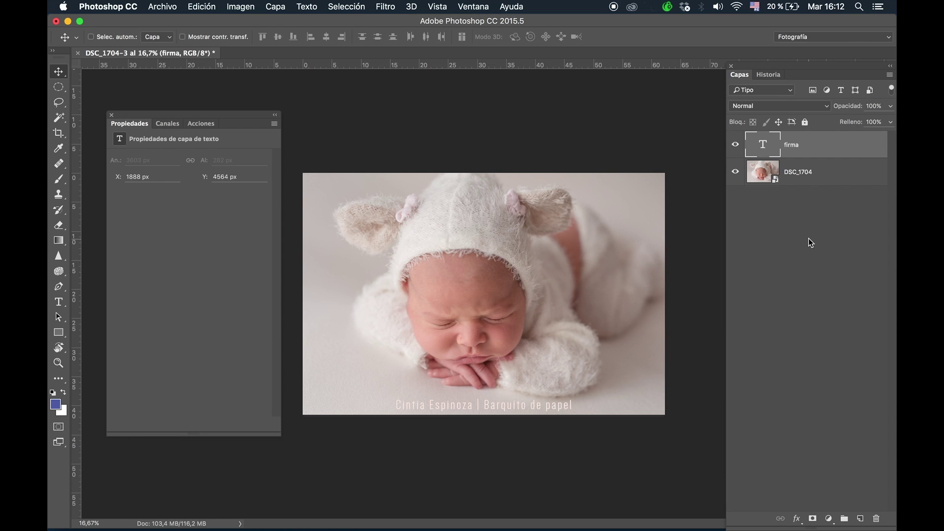
key(z)
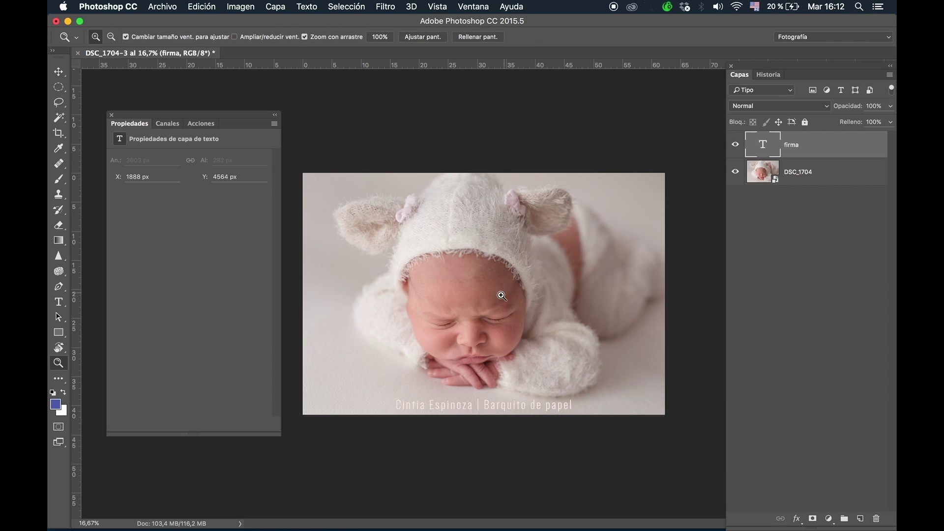
mouse_move(494, 299)
mouse_down()
mouse_move(531, 299)
mouse_move(526, 291)
mouse_move(480, 301)
mouse_move(498, 303)
mouse_move(494, 291)
mouse_move(512, 300)
mouse_move(496, 297)
mouse_move(489, 307)
mouse_move(509, 293)
mouse_up()
key(v)
key(super+space)
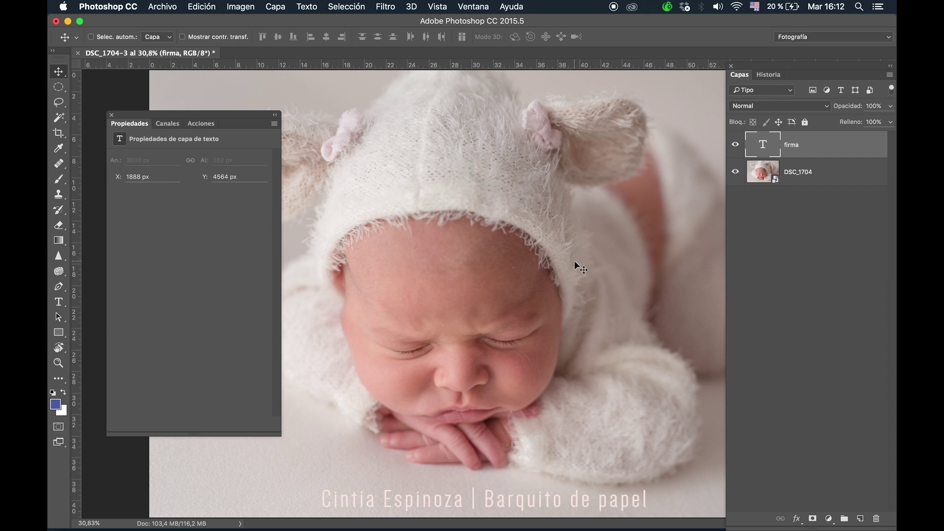
key(z)
drag(546, 282, 516, 277)
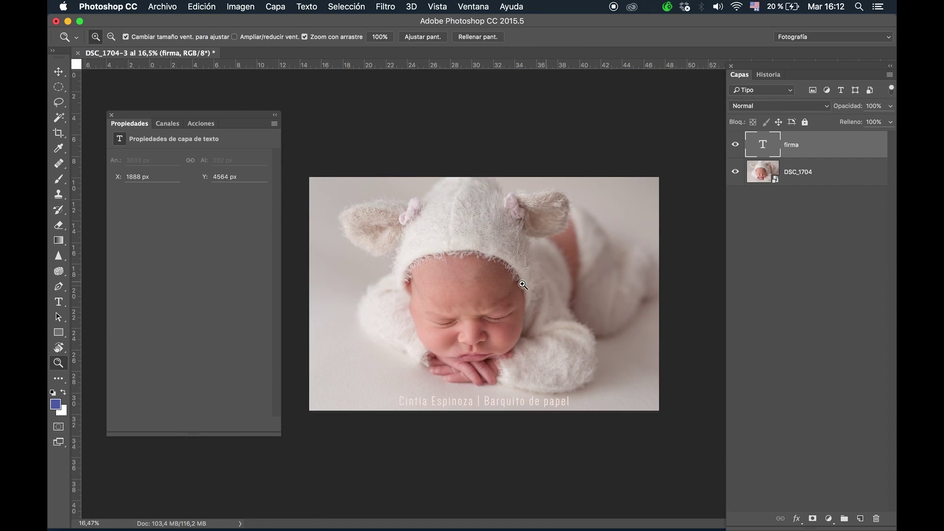
key(v)
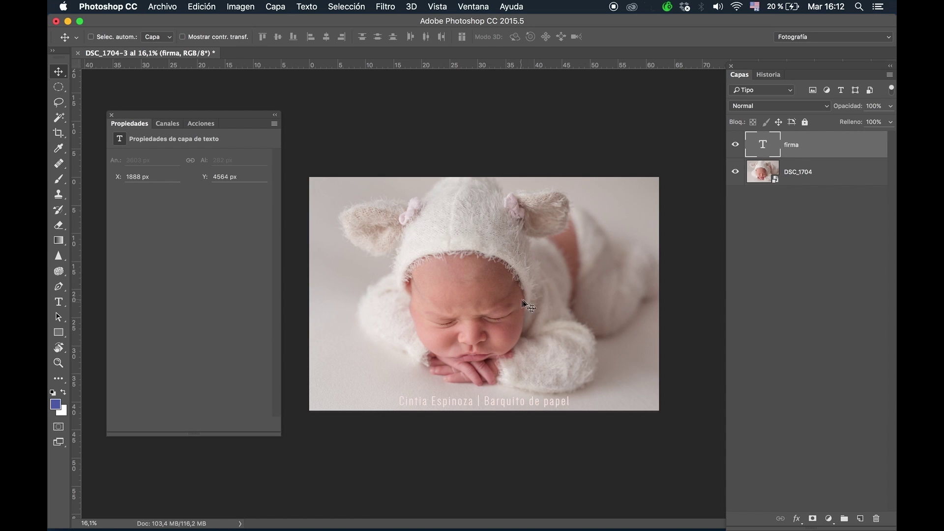
Step: Switch to Chrome to browse the newborn portraits on the Barquito de papel Facebook photos page, and return to Photoshop
key(super+Tab)
key(super+Tab)
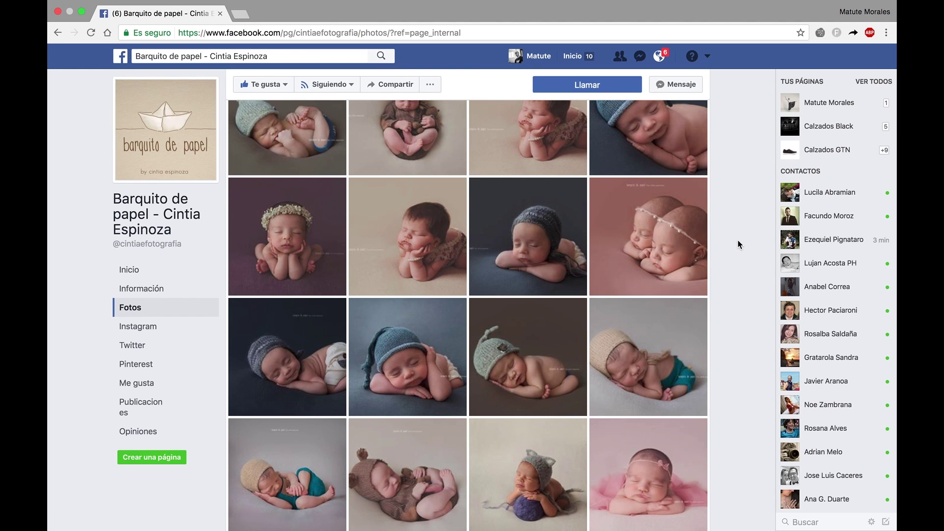
scroll(738, 240, down, 3)
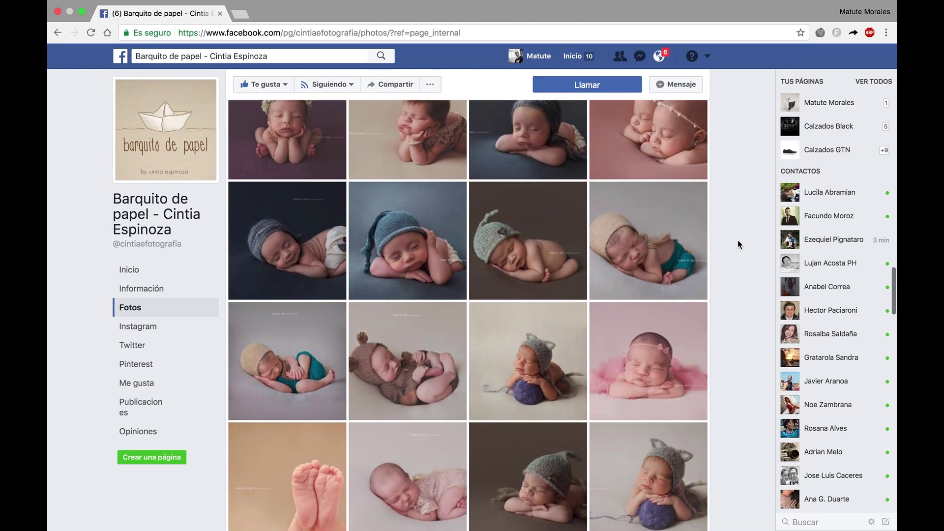
scroll(738, 240, down, 5)
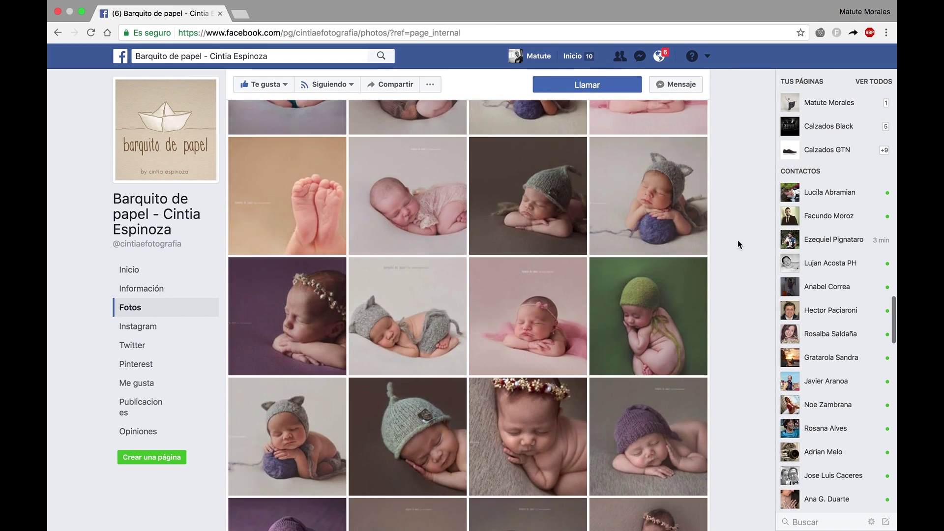
scroll(738, 240, down, 3)
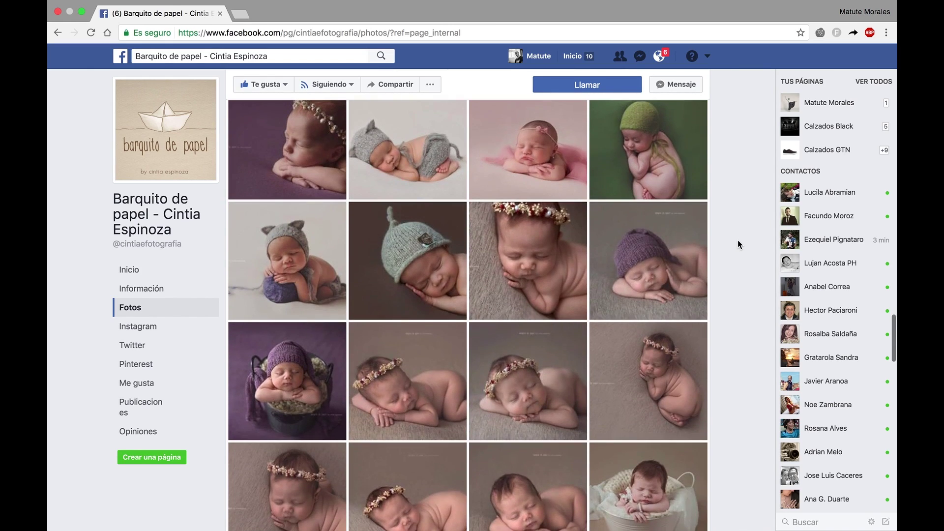
scroll(737, 240, down, 5)
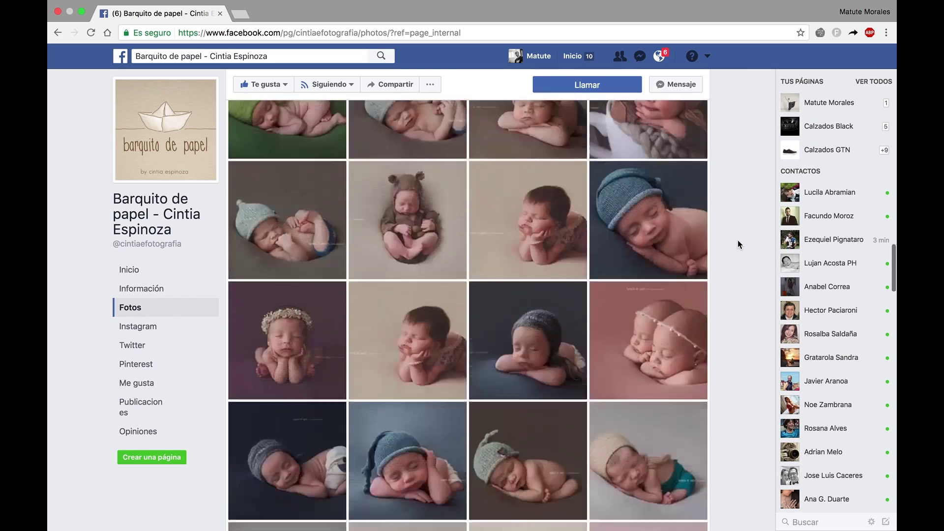
scroll(738, 240, up, 2)
key(super+Tab)
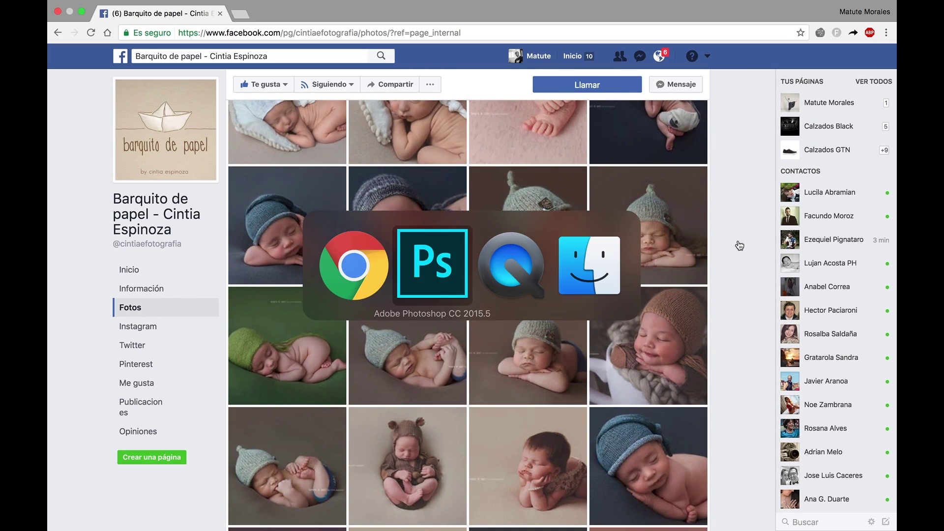
key(super+Tab)
key(super+Tab)
key(super+Tab)
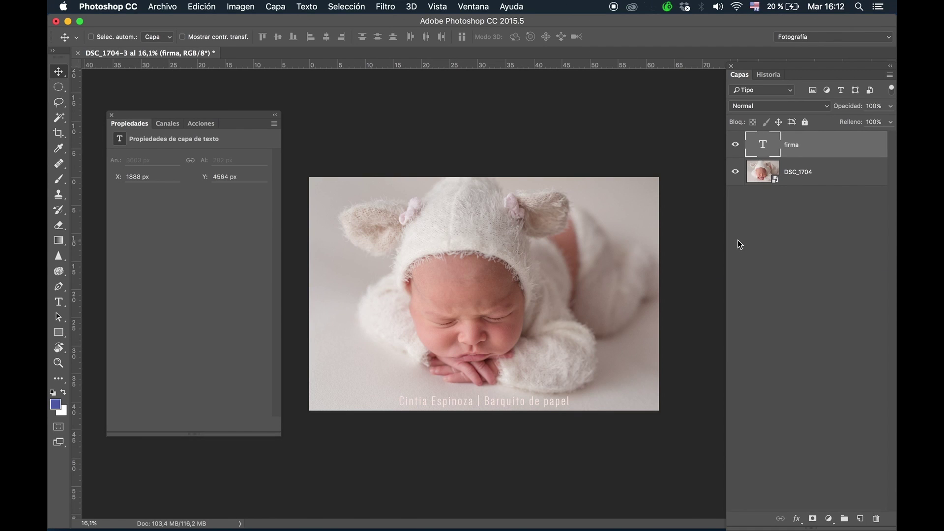
key(z)
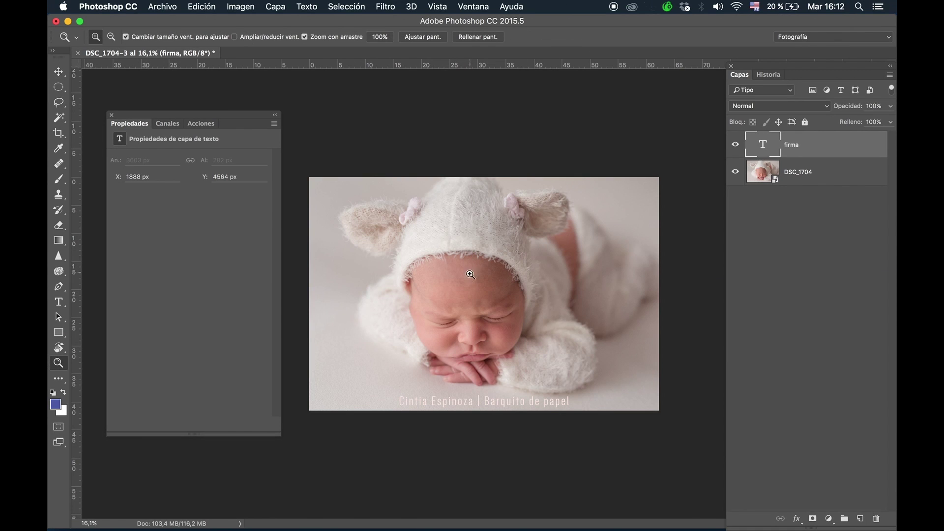
click(467, 280)
key(v)
key(z)
drag(463, 270, 493, 259)
key(v)
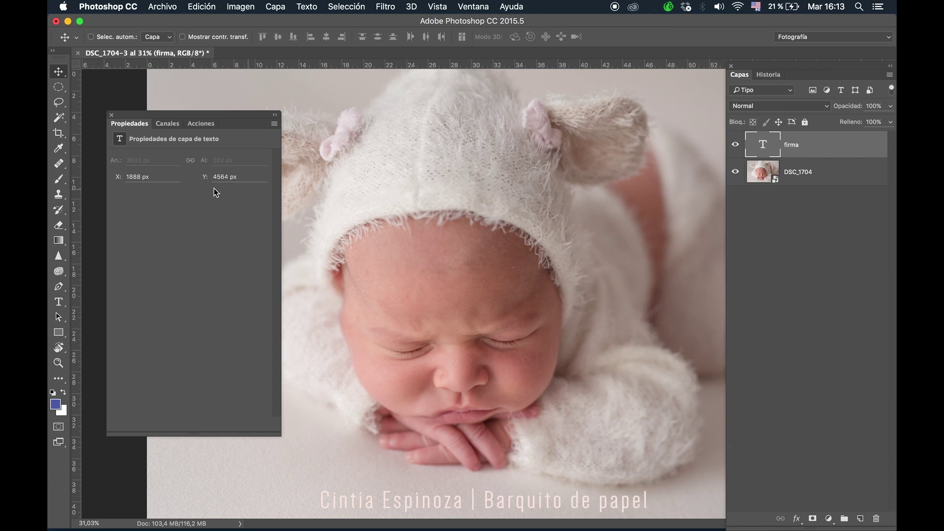
Step: Activate the Healing Brush and rasterize the DSC_1704 smart object layer
click(59, 165)
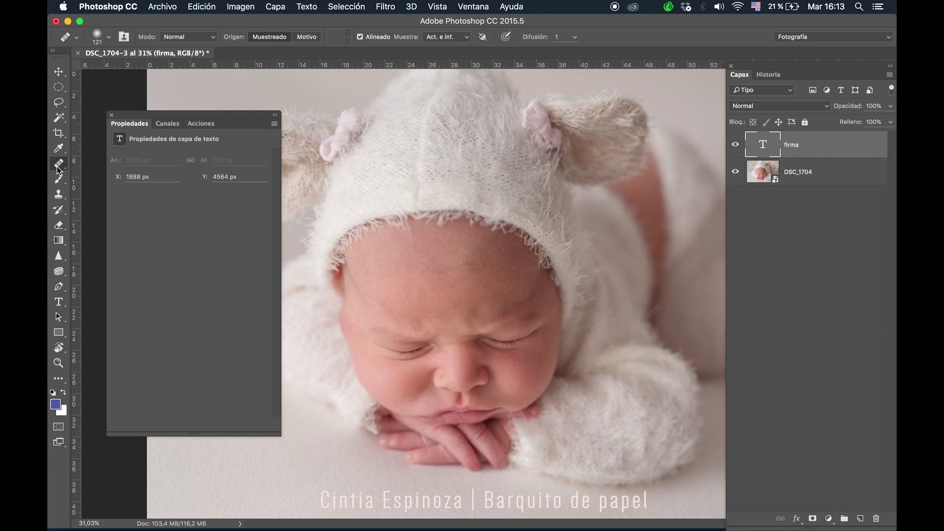
key(z)
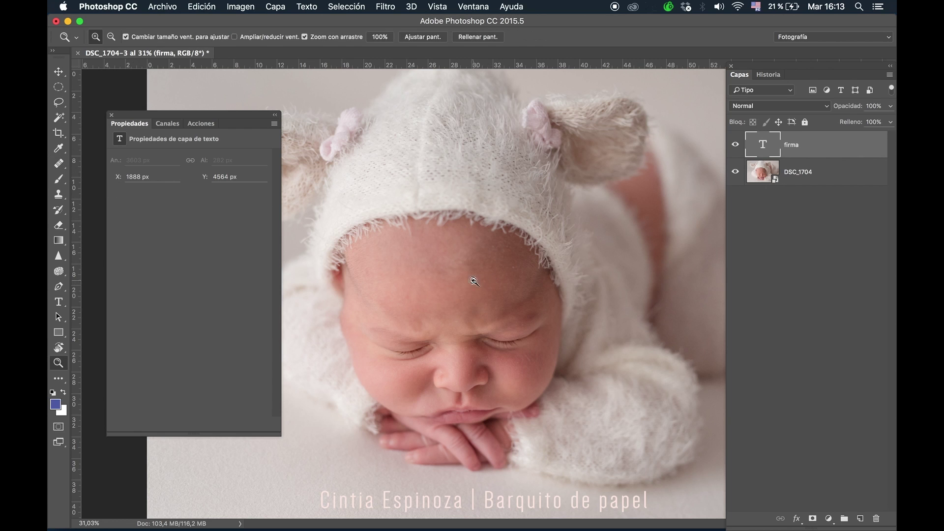
drag(474, 281, 499, 280)
key(j)
click(757, 174)
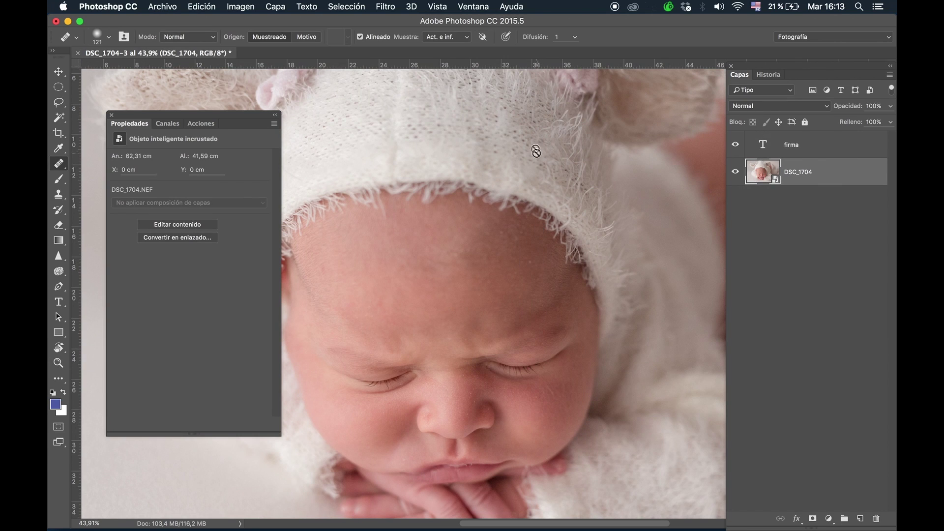
click(593, 204)
right_click(824, 172)
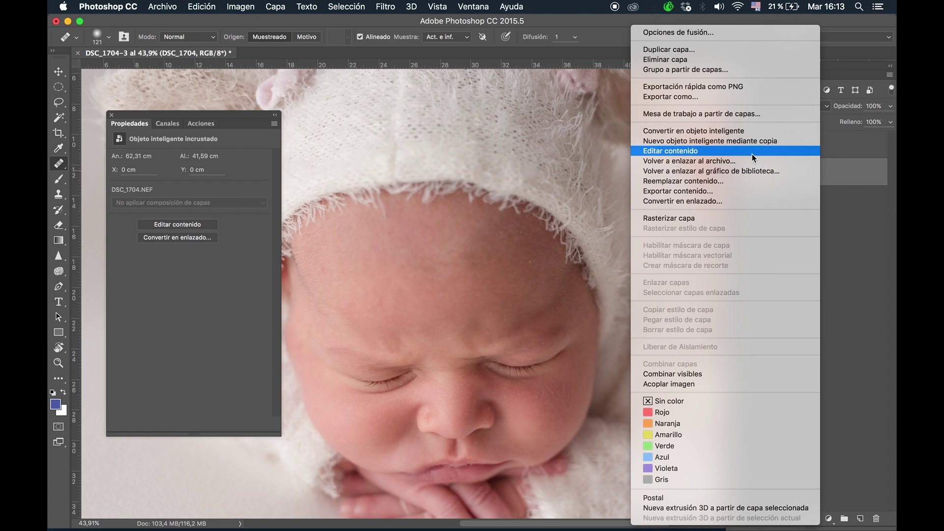
click(722, 218)
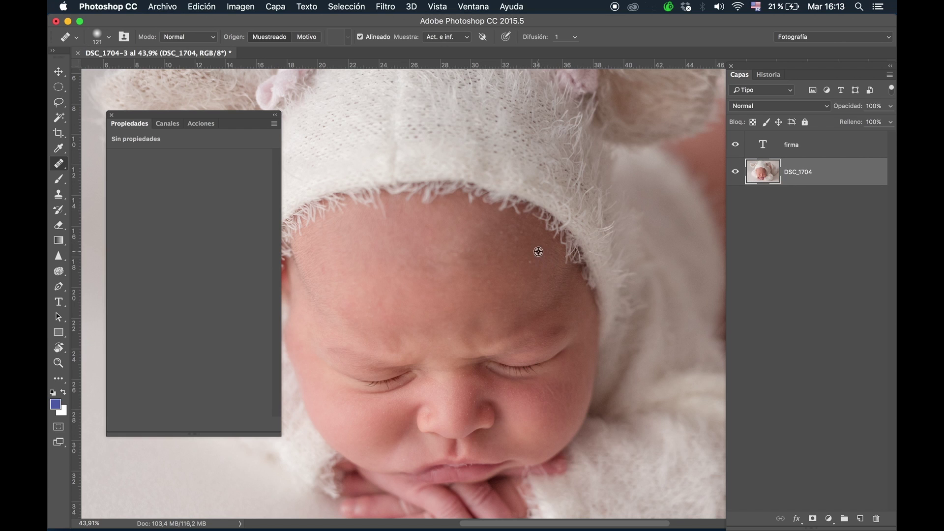
key(z)
drag(530, 262, 510, 264)
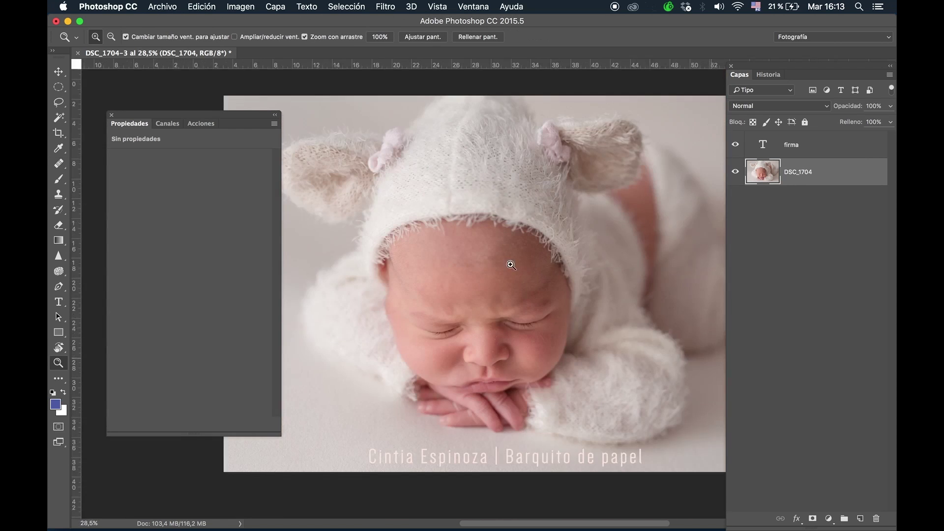
key(j)
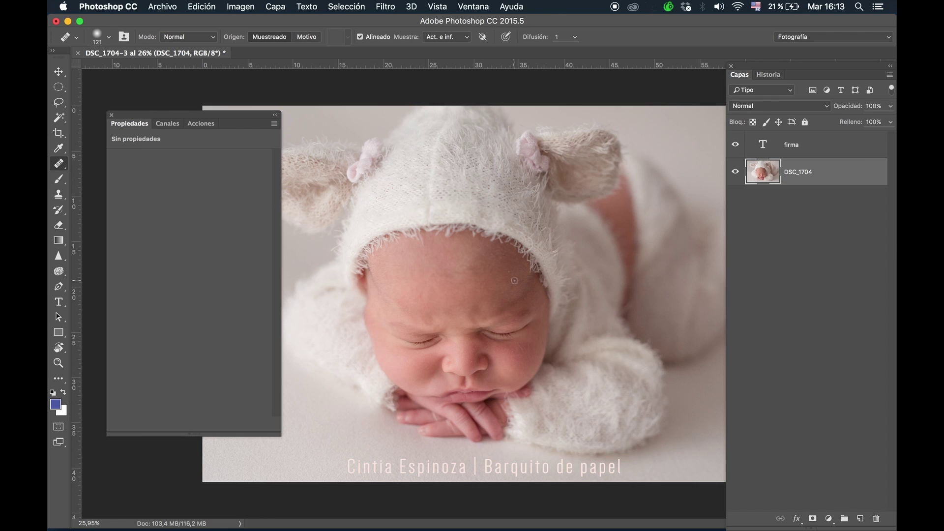
key(z)
mouse_move(494, 279)
mouse_down()
mouse_move(529, 274)
mouse_move(493, 359)
mouse_move(497, 385)
mouse_move(516, 359)
mouse_up()
key(z)
key(j)
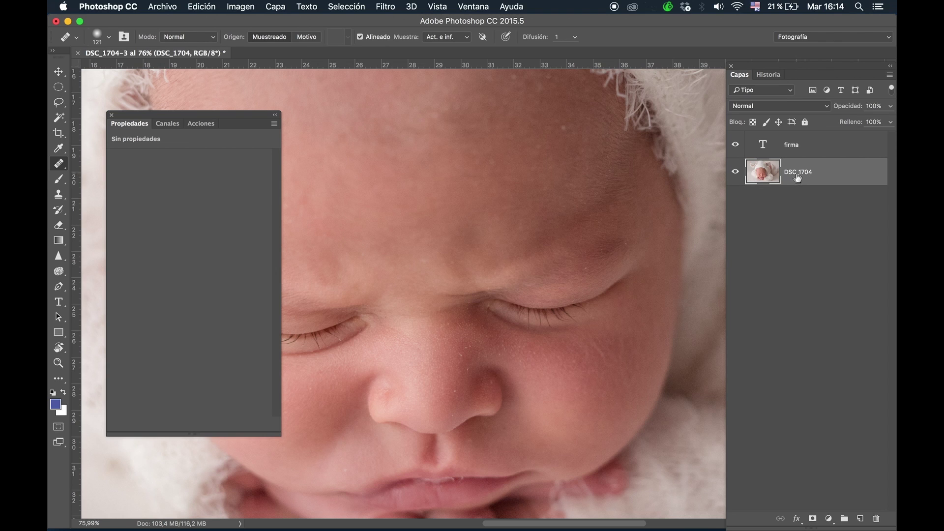
Step: Duplicate the DSC_1704 layer, adjust the Healing Brush hardness, and delete the duplicate
key(super+j)
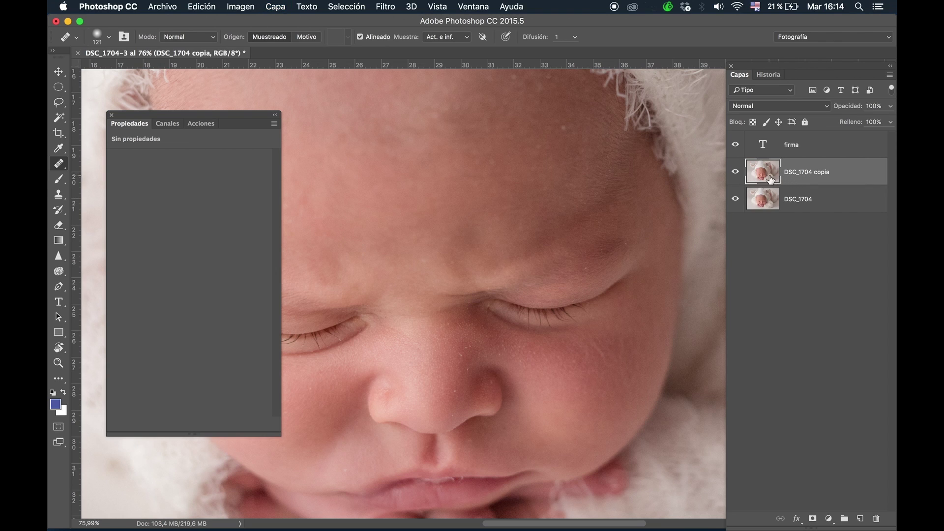
ctrl+alt+drag(569, 149, 574, 218)
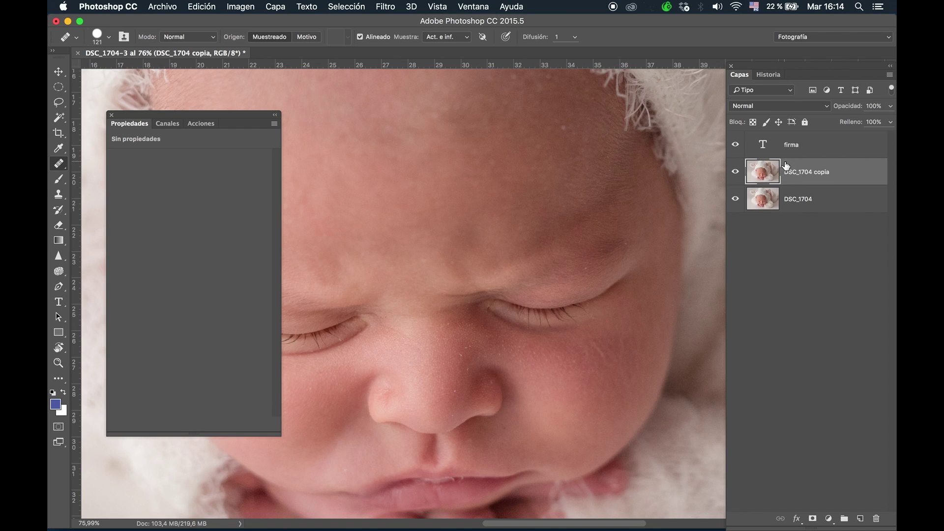
key(Delete)
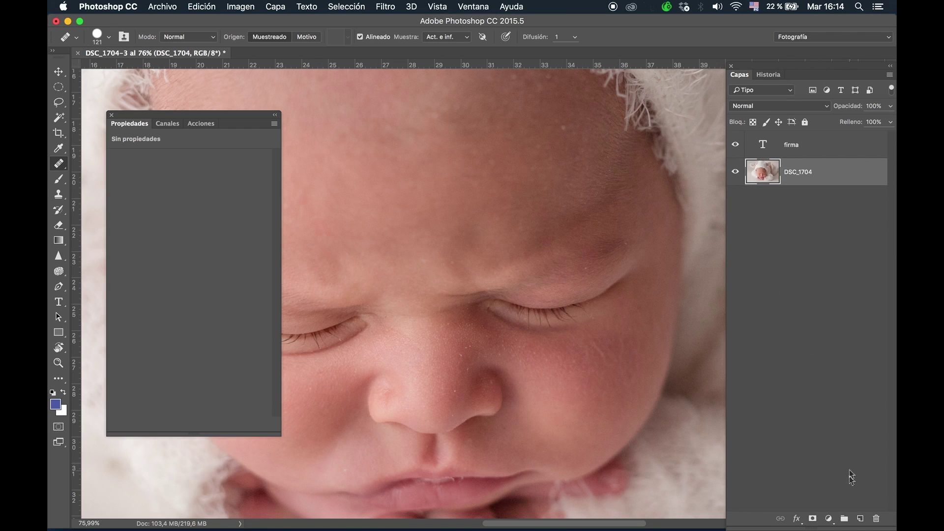
Step: Compare the document's file size with an empty layer versus a copy of DSC_1704, merging each one back down
click(861, 518)
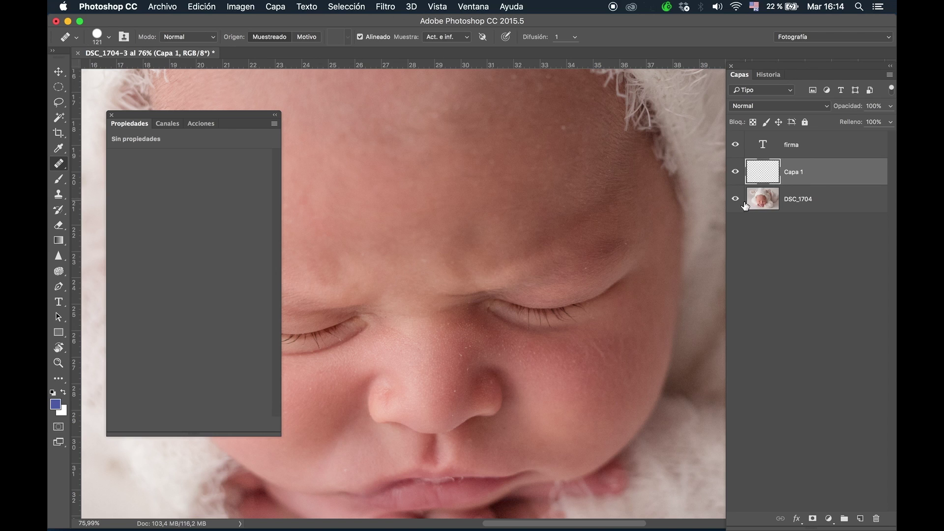
key(super+e)
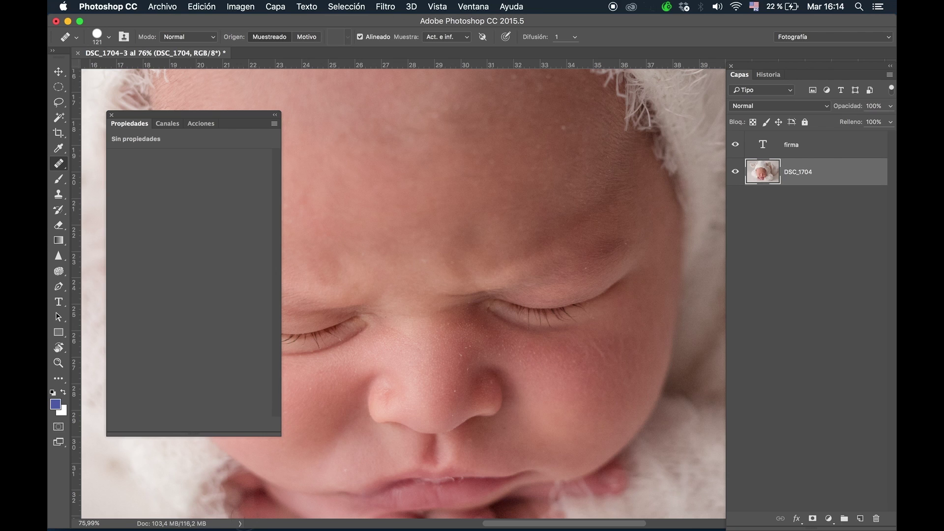
click(240, 524)
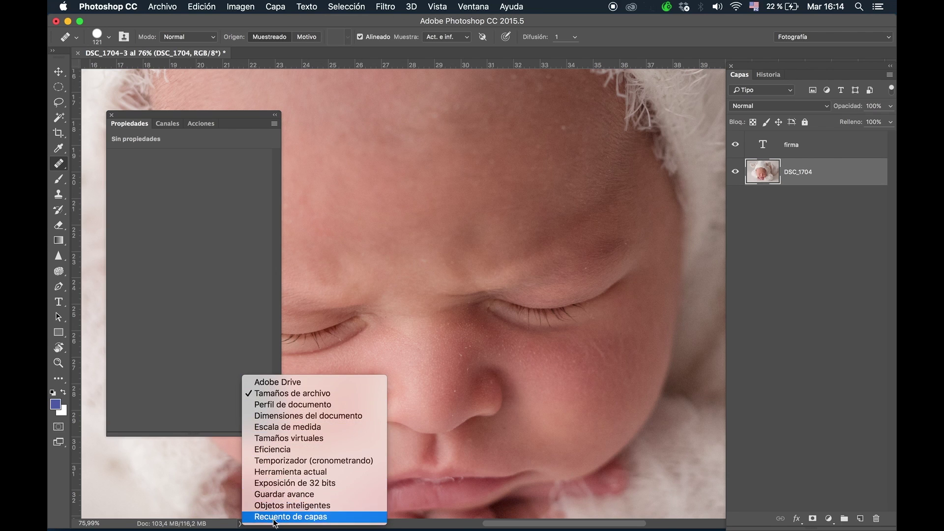
click(277, 394)
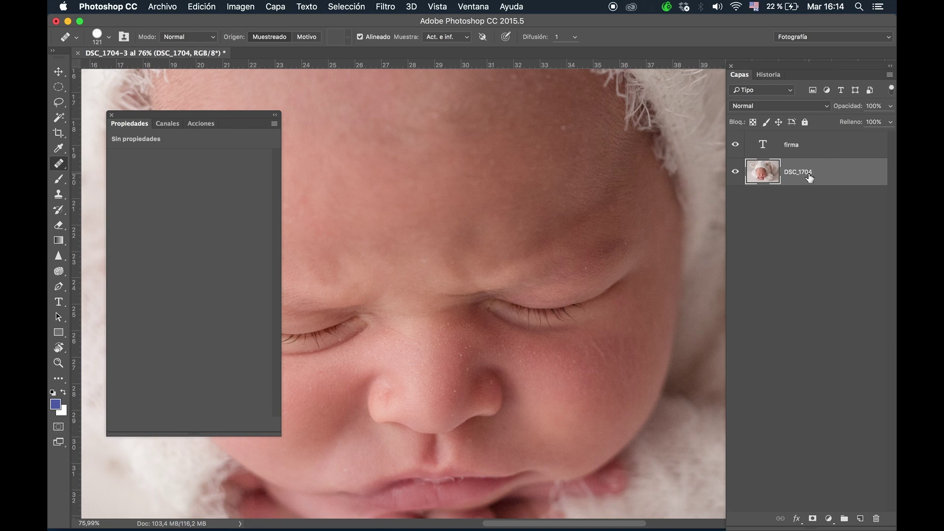
drag(818, 176, 860, 519)
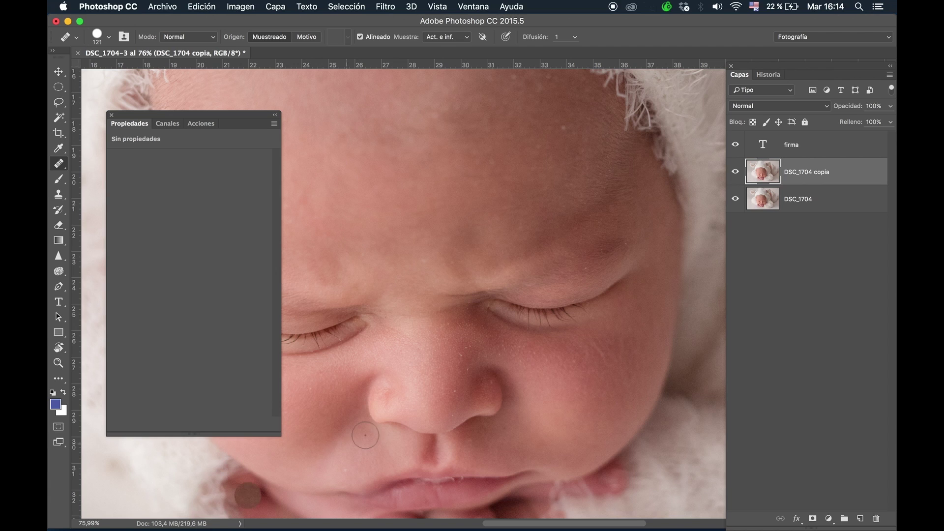
key(super+e)
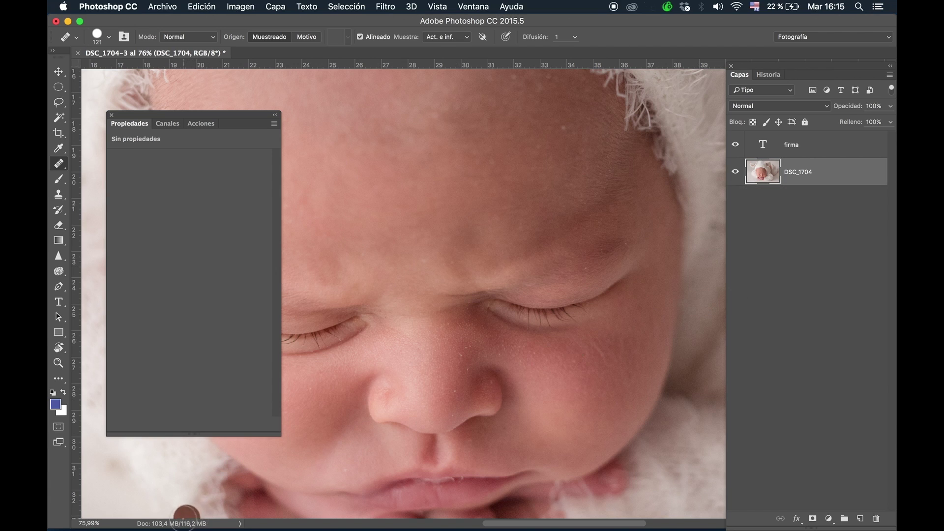
Step: Add an empty layer above DSC_1704 and name it limpieza
click(552, 385)
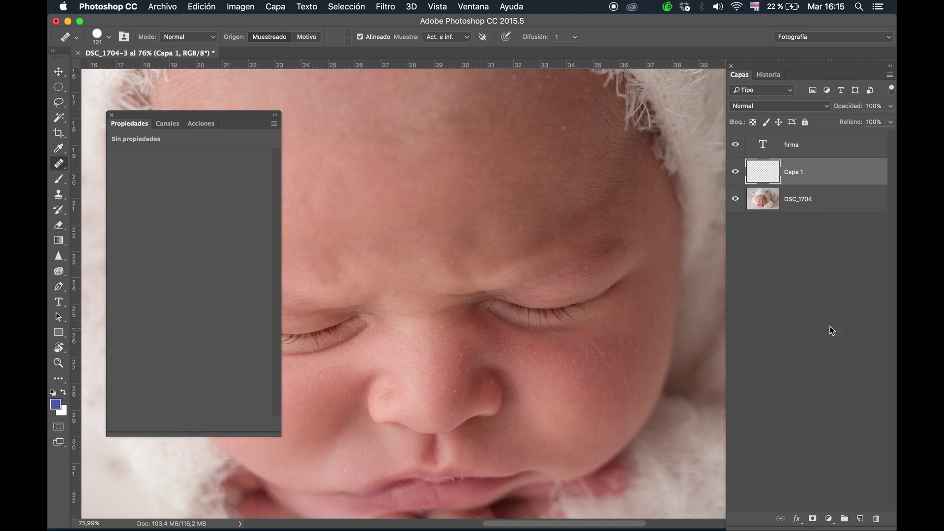
drag(213, 490, 208, 497)
double_click(803, 173)
text(limpiea)
key(BackSpace)
text(za)
key(Return)
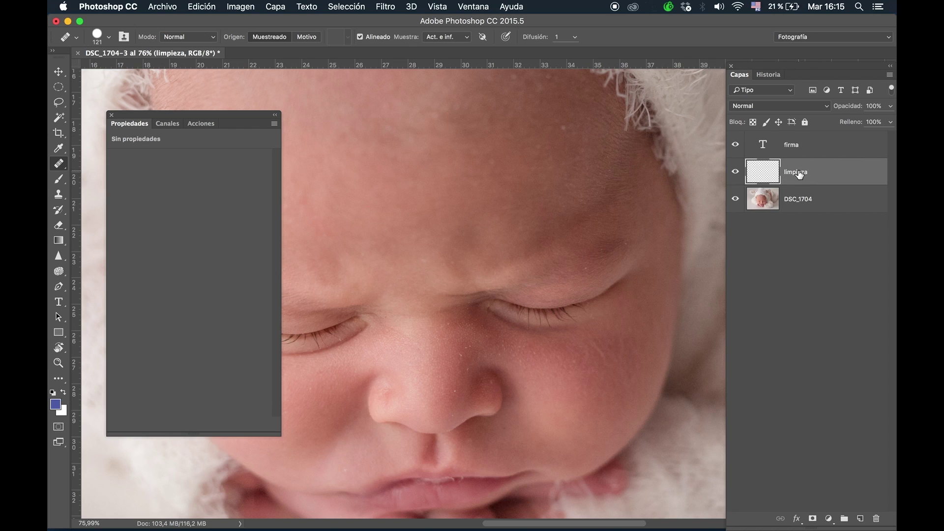
Step: Set the Healing Brush to sample Capa actual, reduce its size to 36, and try it on the baby's forehead
click(468, 37)
click(465, 28)
click(469, 40)
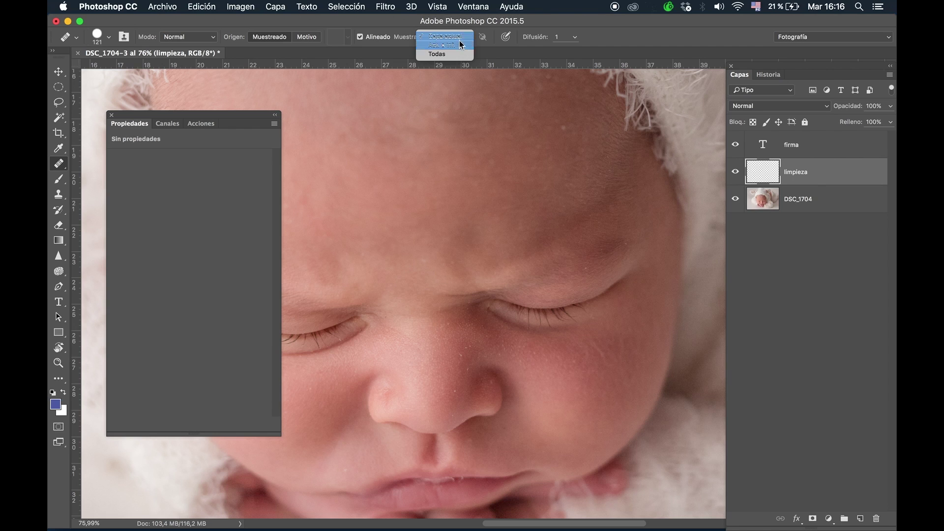
click(452, 37)
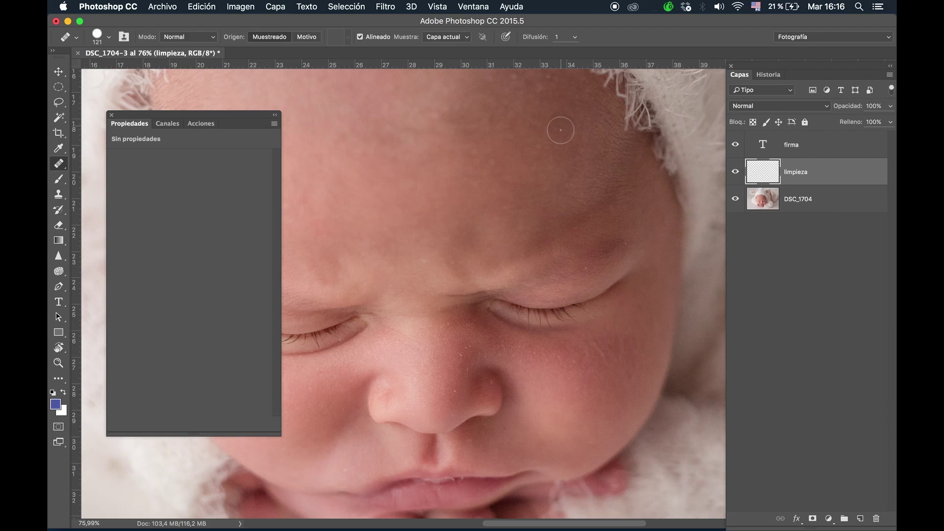
mouse_move(542, 127)
mouse_down()
mouse_move(516, 126)
mouse_move(538, 127)
mouse_up()
click(564, 128)
Step: Set the Healing Brush to sample Act. e inf. and heal a small patch of the baby's forehead
click(457, 42)
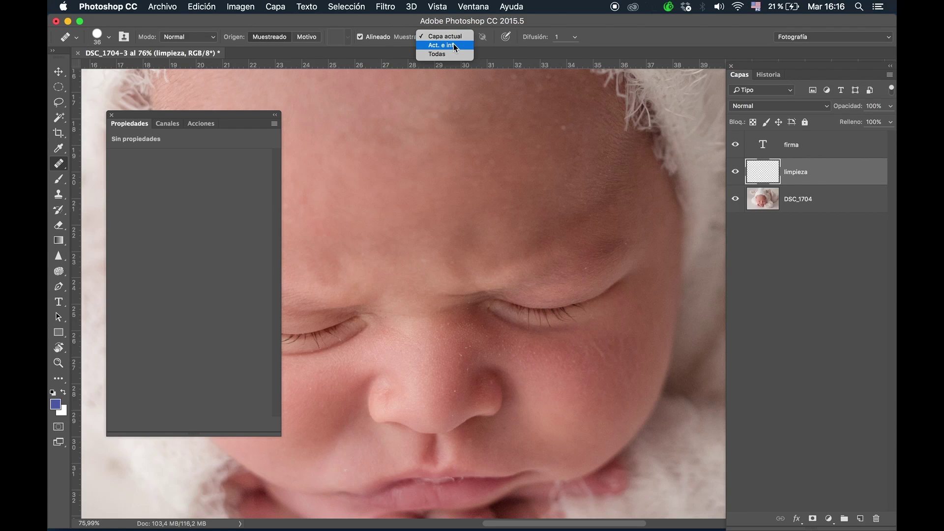
click(453, 45)
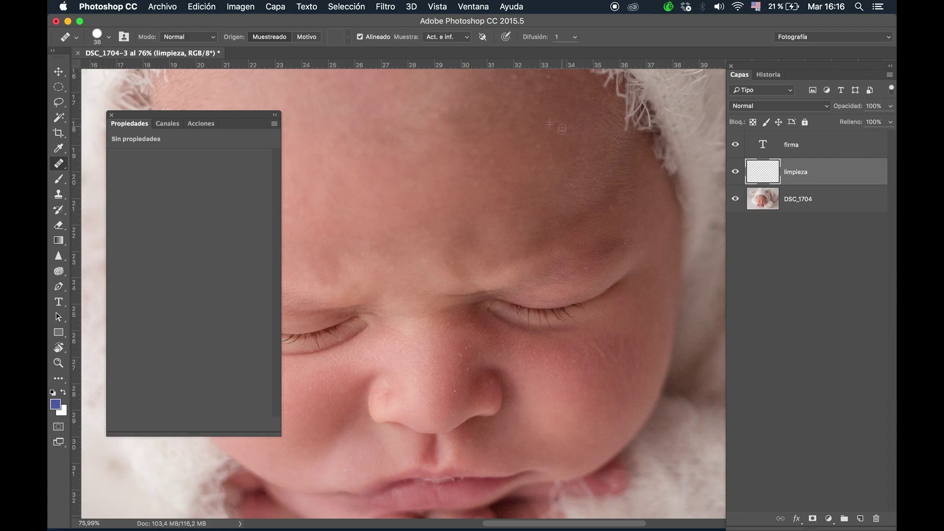
key(super+space)
drag(573, 116, 604, 127)
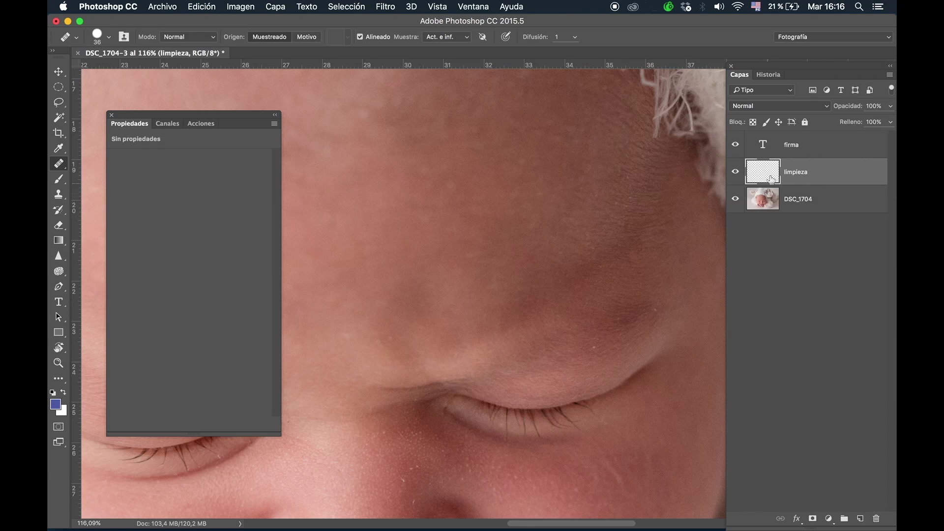
Step: Inspect the healed patch on limpieza by hiding and reshowing firma and DSC_1704, and compare with limpieza off and on
click(735, 145)
click(735, 199)
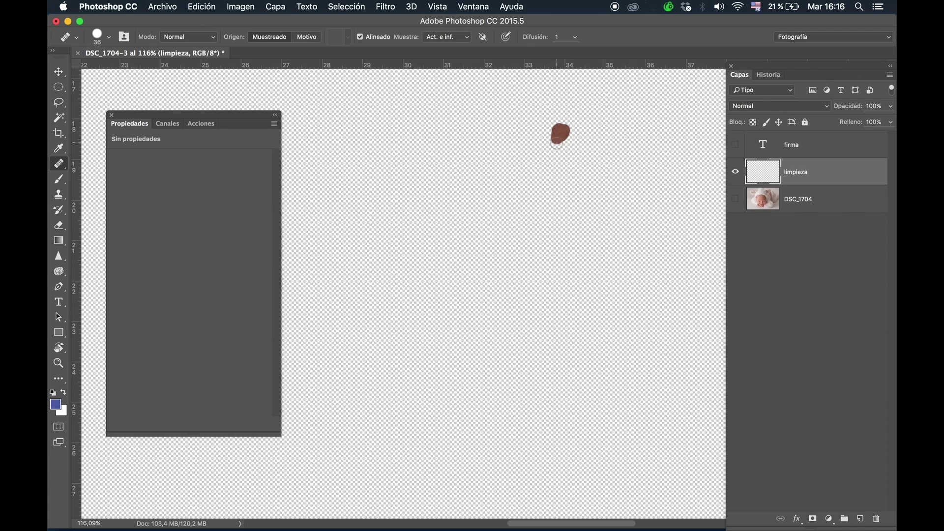
click(736, 200)
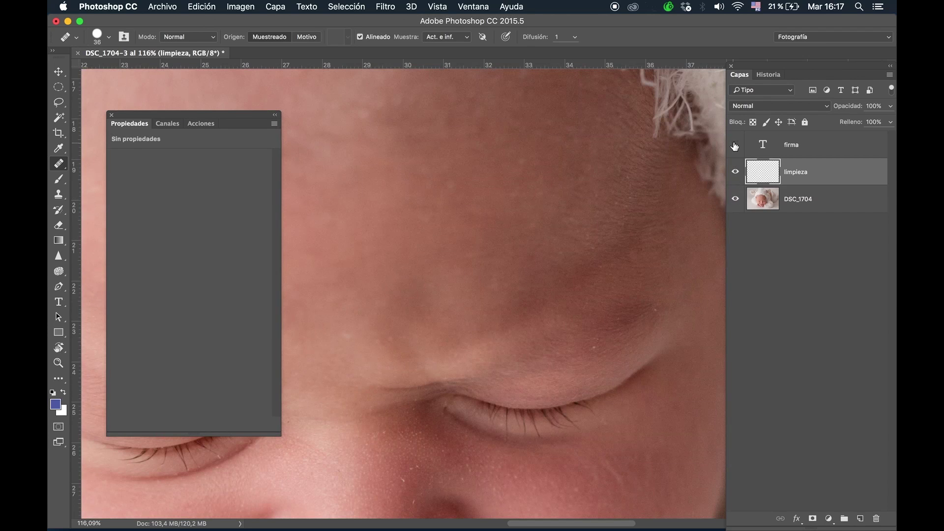
click(736, 145)
click(735, 173)
click(736, 174)
Step: Focus on the bridge of the nose and choose the Clone Stamp with sampling kept on Act. e inf
key(z)
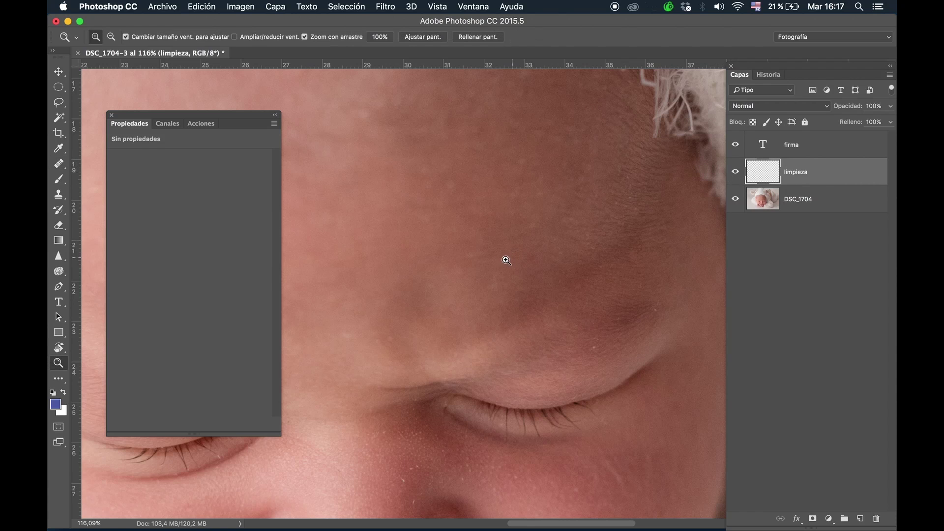
drag(510, 260, 495, 286)
drag(436, 397, 456, 435)
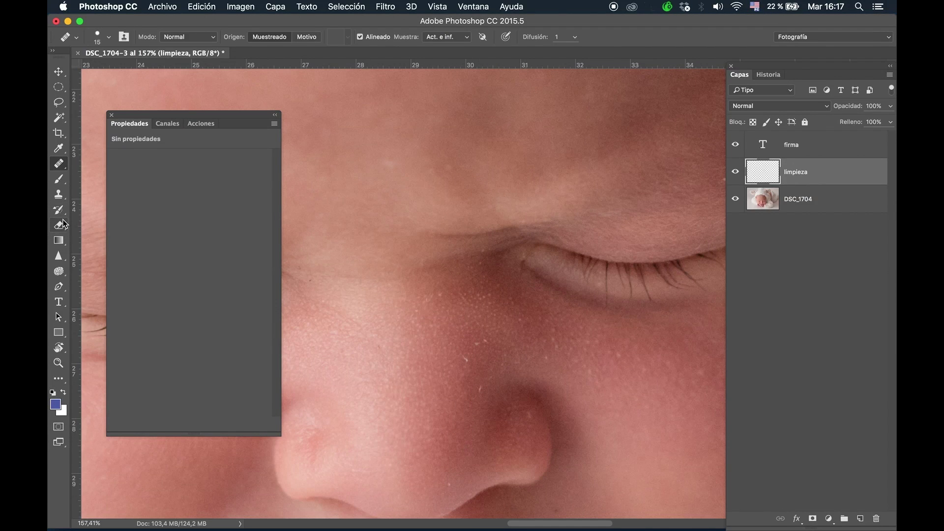
key(s)
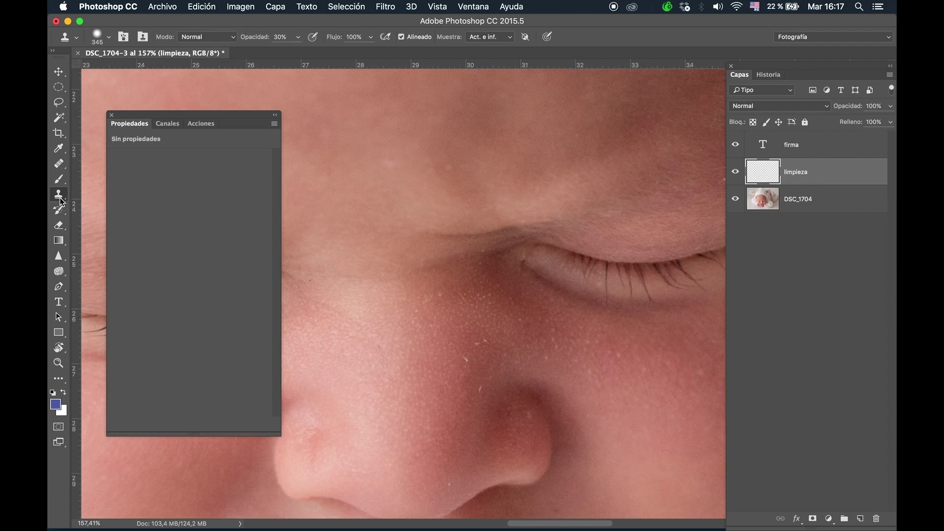
click(492, 42)
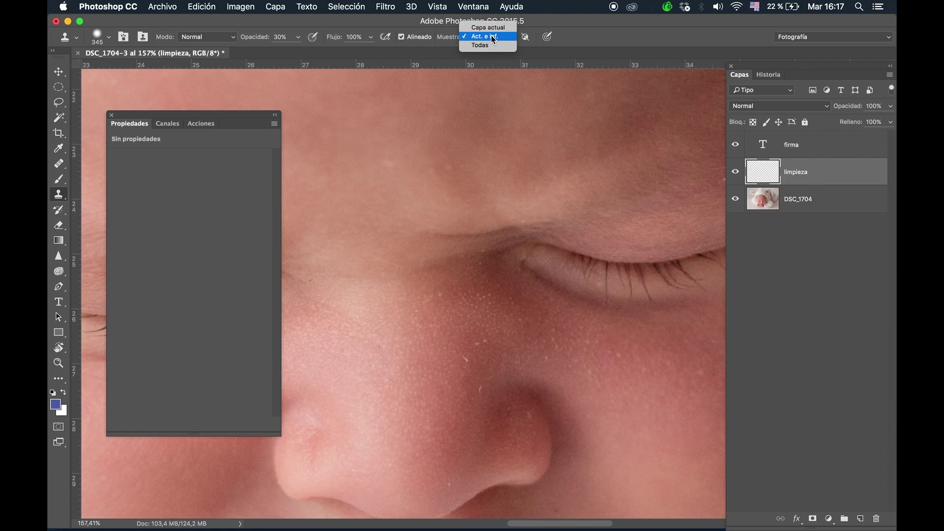
click(492, 37)
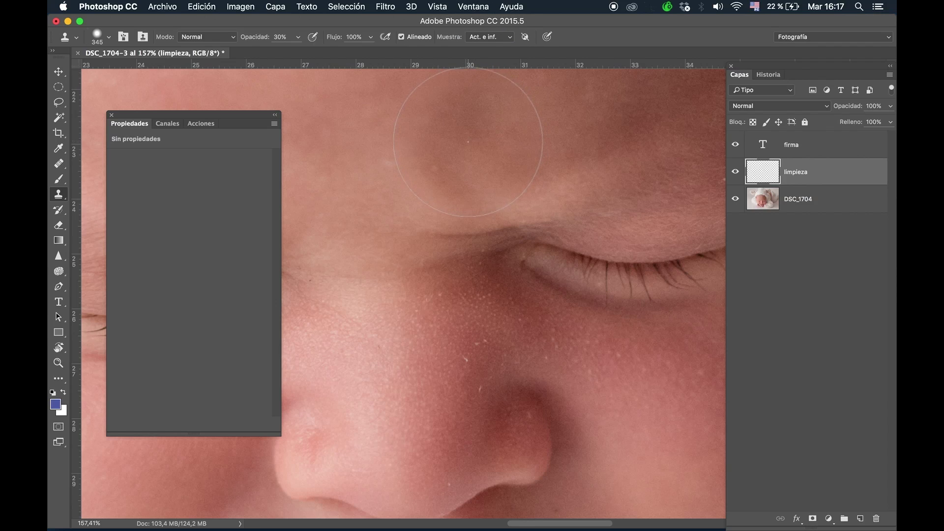
Step: Reduce the Clone Stamp to size 19 at full opacity and clean the white flakes on the nose
drag(422, 302, 364, 327)
mouse_move(447, 325)
mouse_down()
mouse_move(433, 325)
mouse_move(468, 347)
mouse_up()
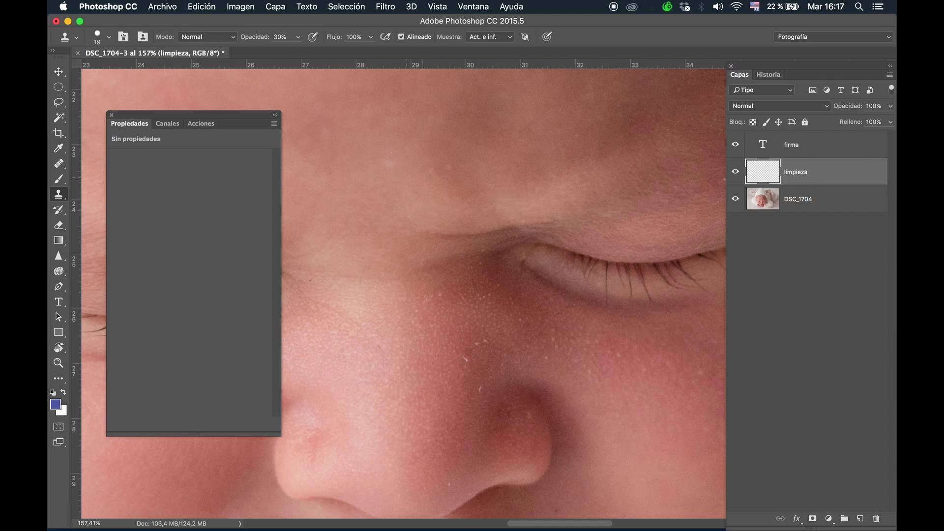
key(0)
drag(475, 364, 471, 363)
Step: Switch from the Clone Stamp to the Spot Healing Brush for the skin around the nose and eye
click(60, 169)
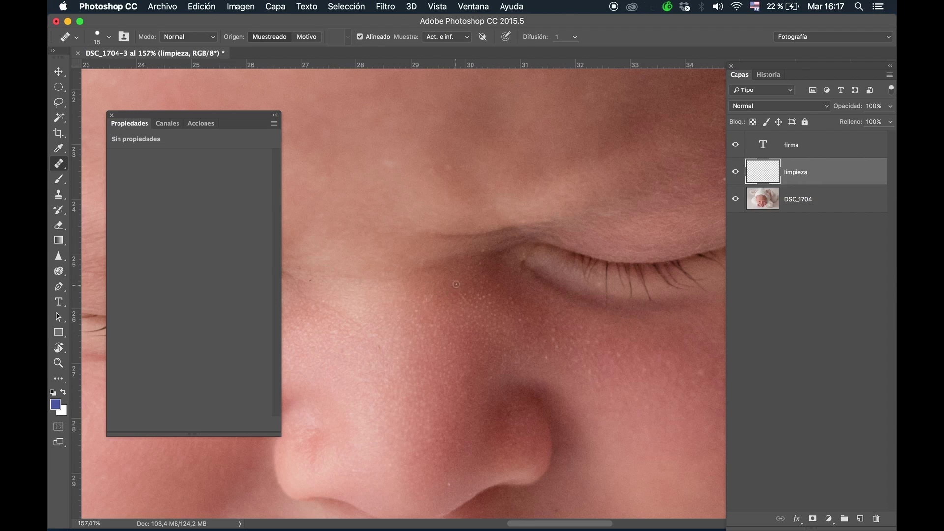
key(super+space)
drag(536, 337, 502, 340)
drag(588, 416, 636, 409)
click(59, 164)
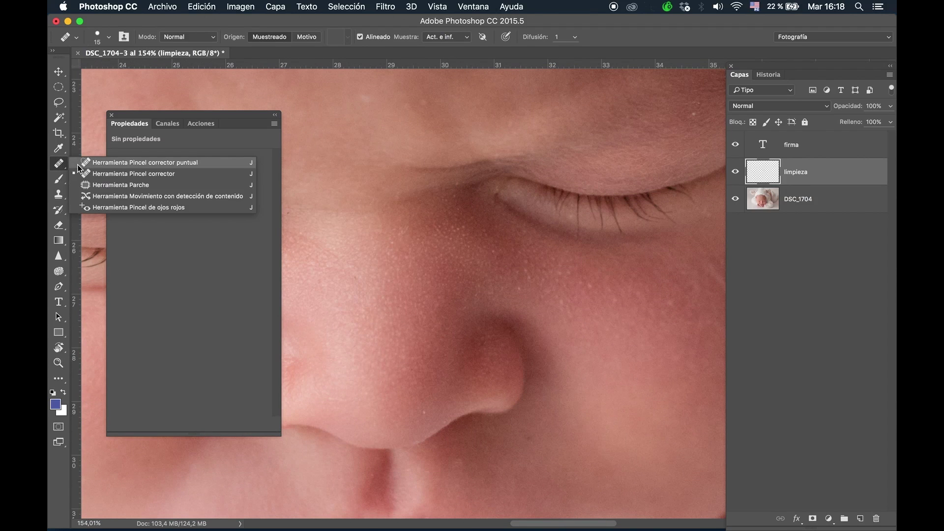
click(114, 163)
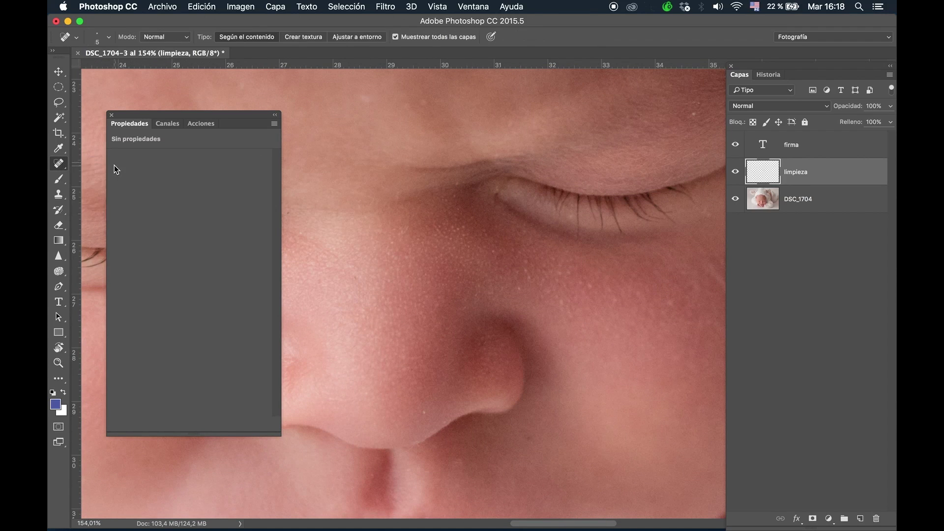
Step: Set the Spot Healing Brush to size 22 and remove the white spot above the closed eyelid
key(z)
drag(464, 261, 443, 262)
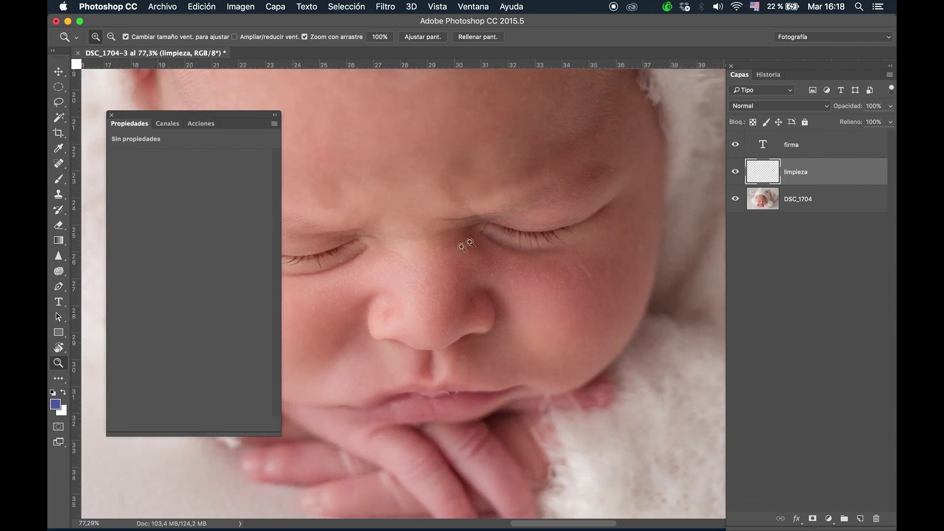
drag(558, 203, 590, 200)
key(j)
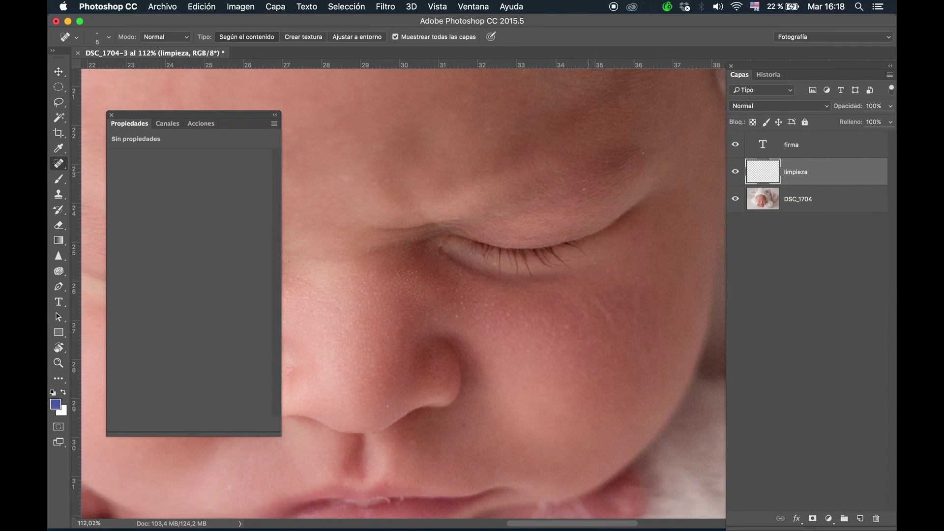
drag(655, 152, 658, 152)
key(z)
mouse_move(593, 181)
mouse_down()
mouse_move(607, 183)
mouse_move(621, 147)
mouse_up()
key(j)
drag(600, 196, 598, 196)
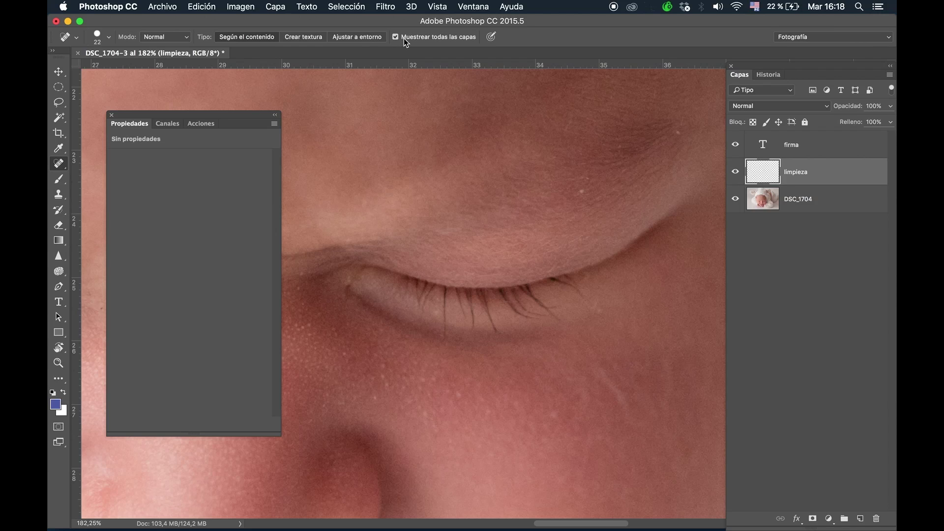
click(581, 191)
Step: Remove the light scratch marks on the cheek below that eye with the Spot Healing Brush
key(z)
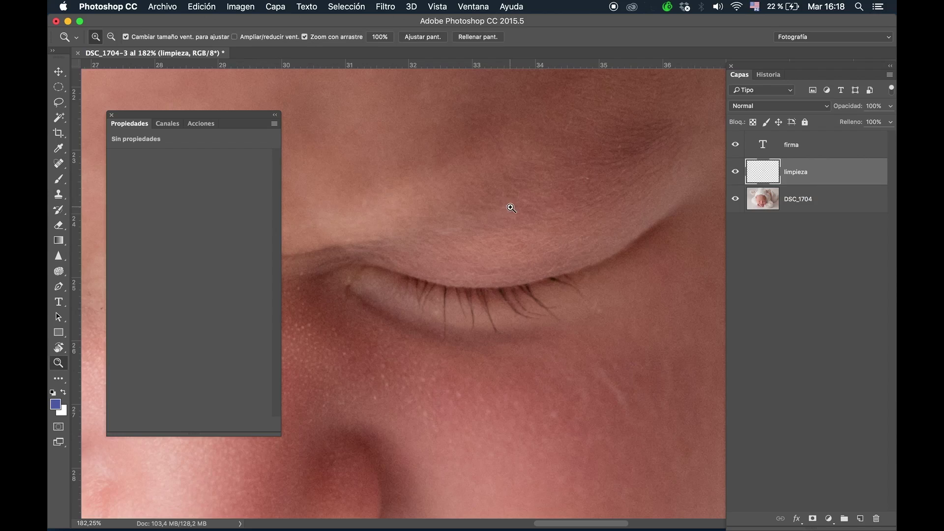
drag(511, 208, 481, 212)
mouse_move(544, 294)
mouse_down()
mouse_move(564, 291)
mouse_move(587, 332)
mouse_up()
key(j)
key(z)
mouse_move(608, 288)
mouse_down()
mouse_move(563, 288)
mouse_move(593, 272)
mouse_up()
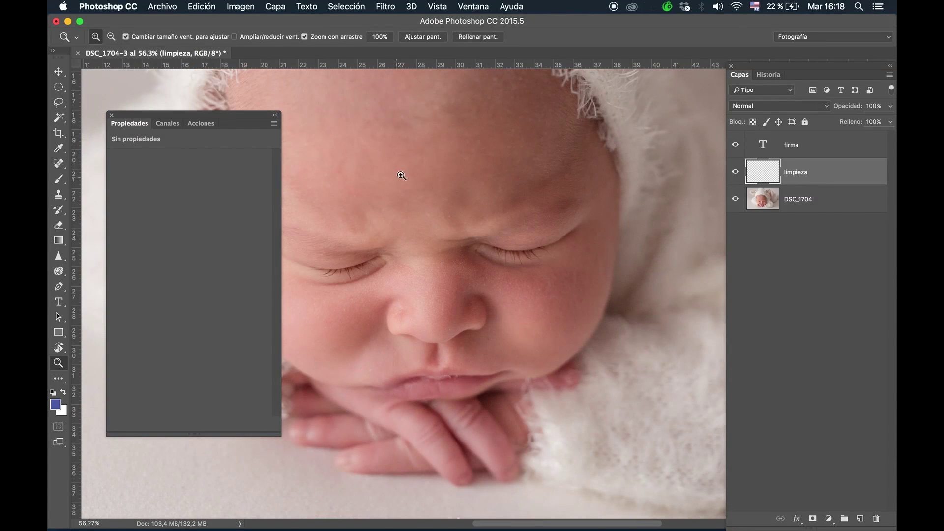
Step: Reduce the Spot Healing Brush to size 10 and remove the white fleck beside the other eye's lashes
key(j)
mouse_move(453, 204)
mouse_down()
mouse_move(482, 261)
mouse_move(454, 265)
mouse_up()
key(z)
drag(447, 319, 488, 299)
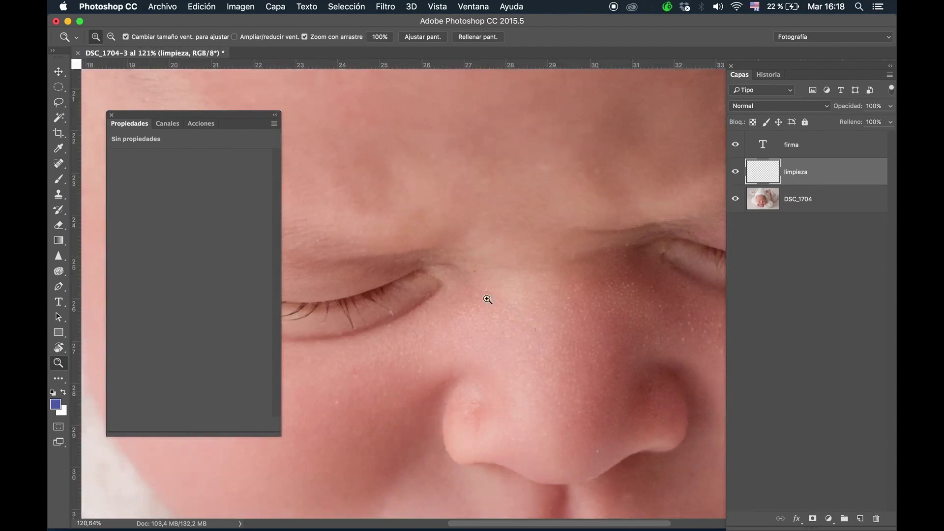
key(j)
mouse_move(379, 317)
mouse_down()
mouse_move(398, 311)
mouse_move(396, 318)
mouse_up()
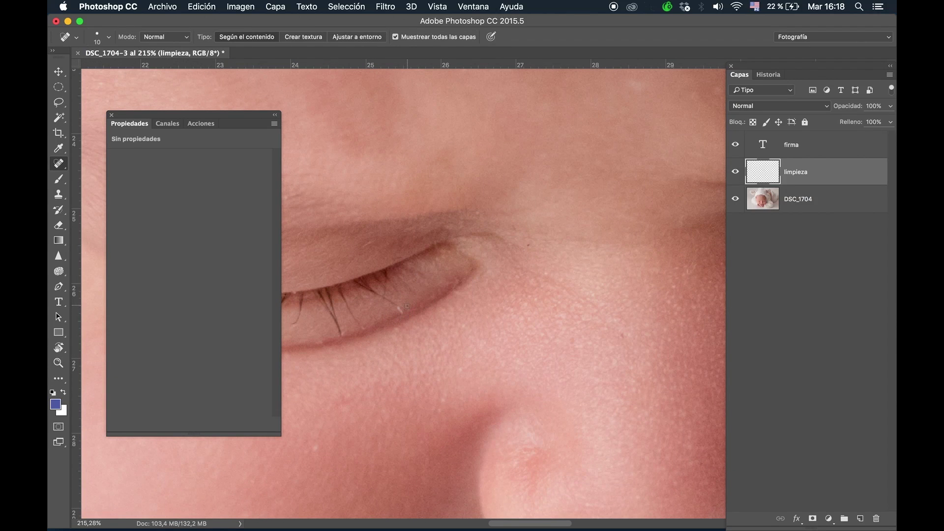
click(401, 309)
Step: Clean the remaining small blemishes on the face and forehead, using the Spot Healing Brush at size 29 on the forehead
key(z)
drag(362, 384, 331, 385)
mouse_move(584, 195)
mouse_down()
mouse_move(611, 190)
mouse_move(534, 232)
mouse_up()
key(j)
key(z)
key(j)
mouse_move(480, 273)
mouse_down()
mouse_move(497, 274)
mouse_move(470, 280)
mouse_move(459, 253)
mouse_move(536, 196)
mouse_move(541, 163)
mouse_up()
key(z)
key(j)
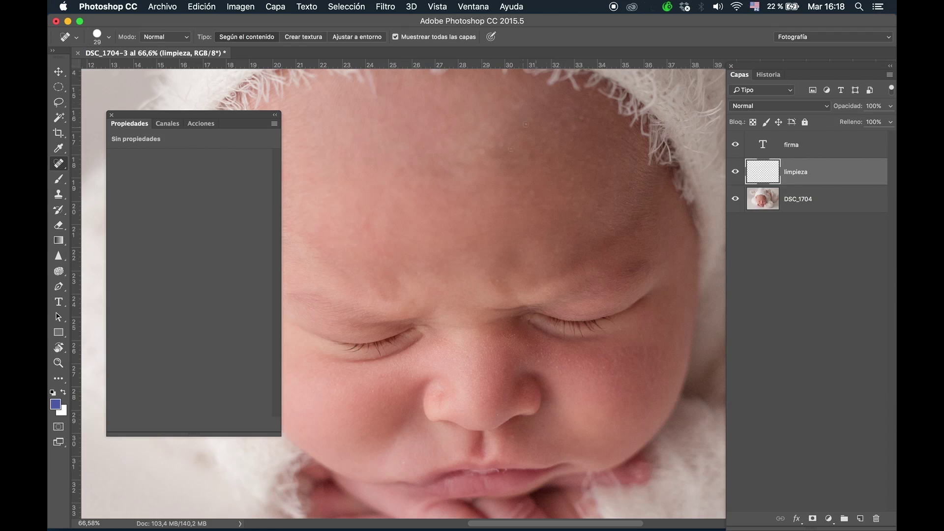
drag(484, 151, 486, 152)
key(z)
drag(520, 189, 497, 193)
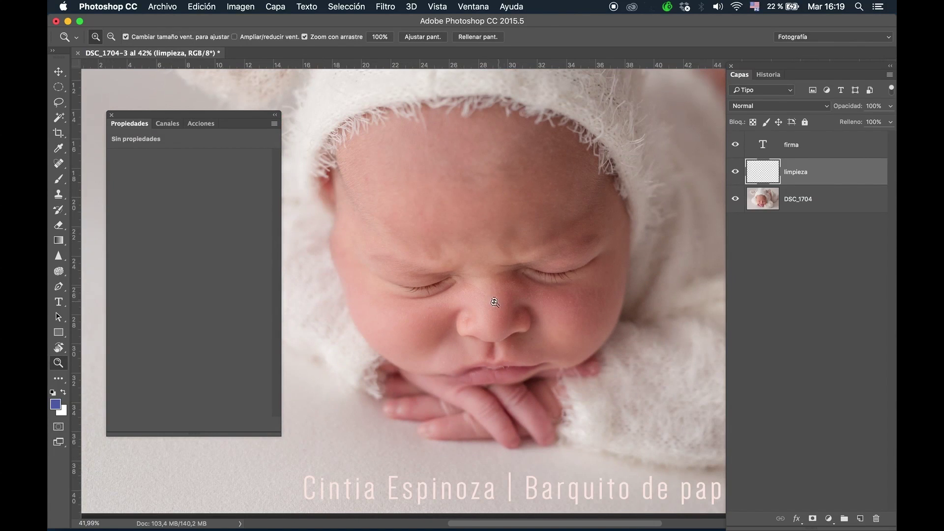
Step: Switch back to the Healing Brush and set its size to 45 for the forehead
key(j)
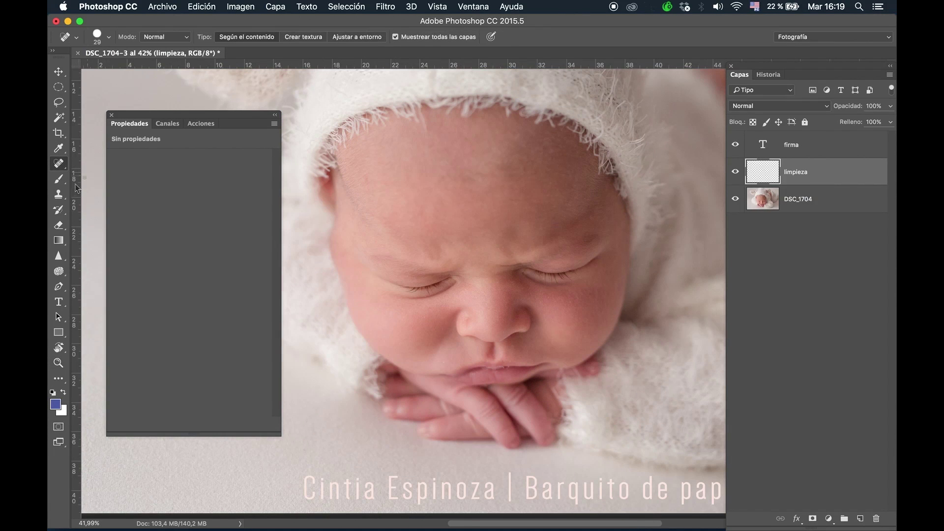
click(60, 165)
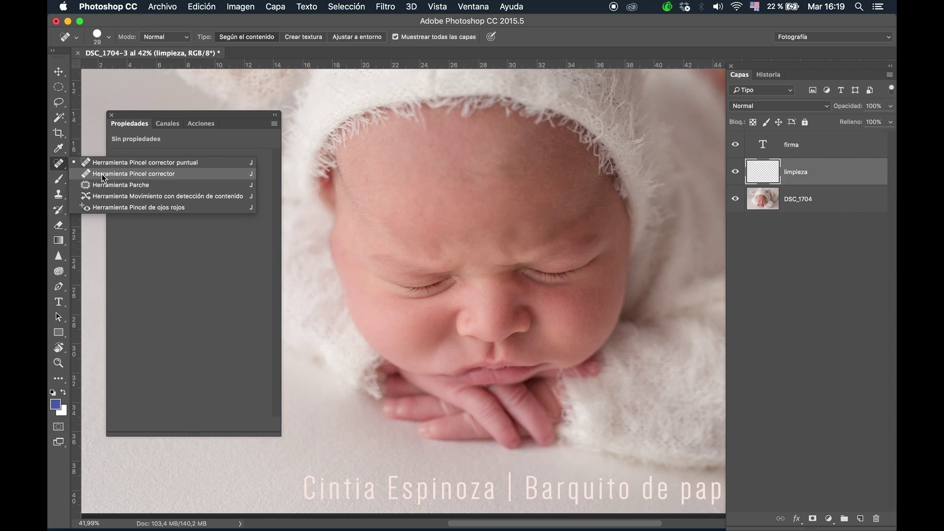
click(105, 175)
drag(419, 177, 425, 180)
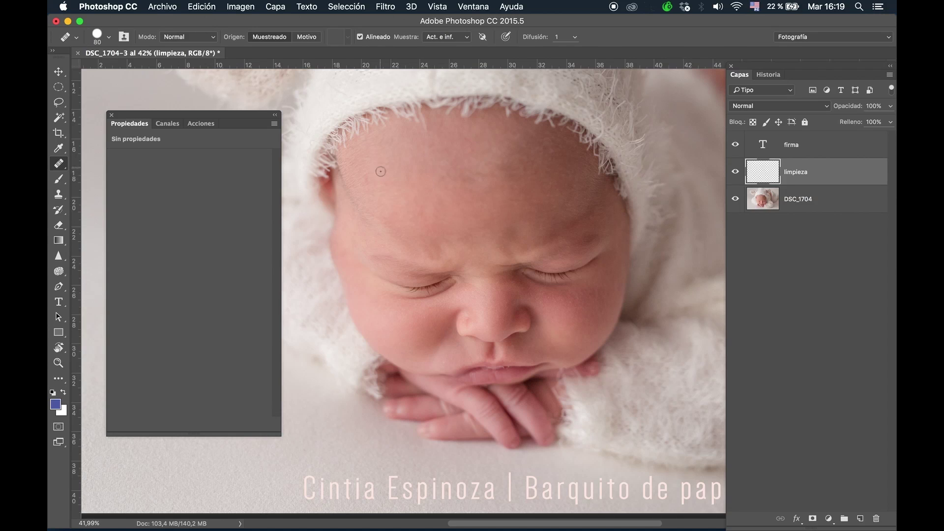
key(z)
drag(378, 191, 344, 193)
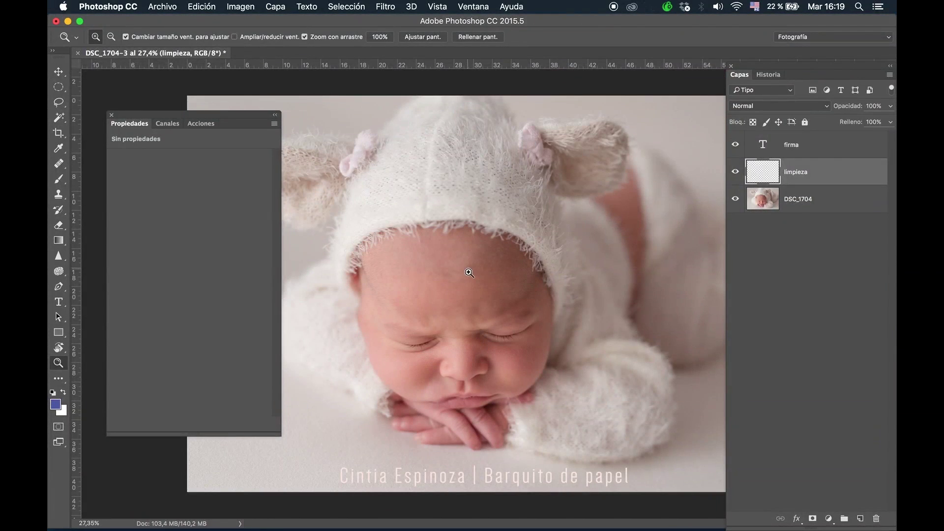
drag(454, 287, 471, 277)
key(j)
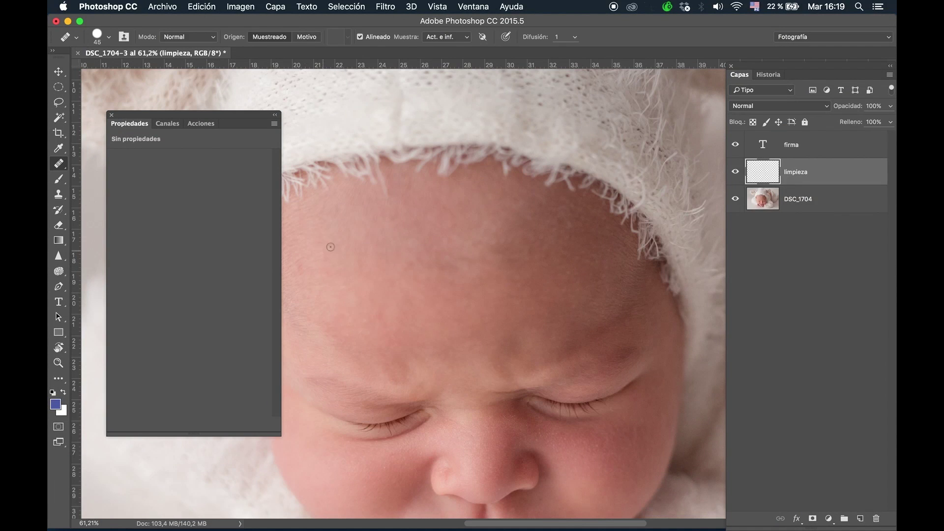
Step: Set the Healing Brush mode to Aclarar and try it with sampled skin just below the hat's edge
click(210, 37)
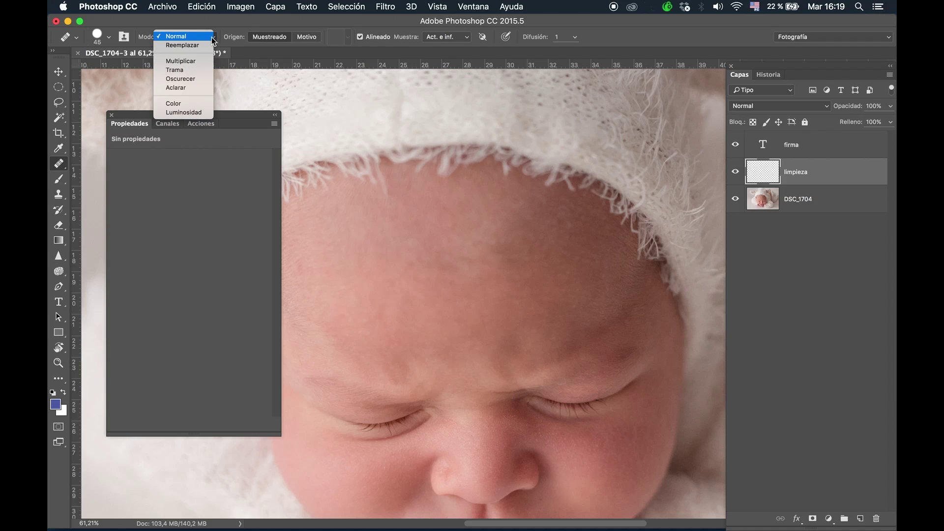
click(185, 88)
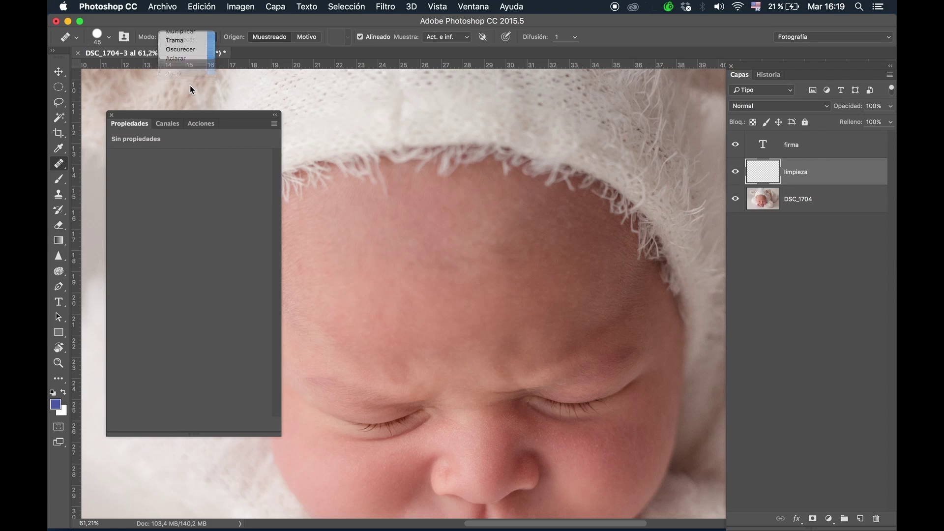
alt+click(395, 180)
click(383, 184)
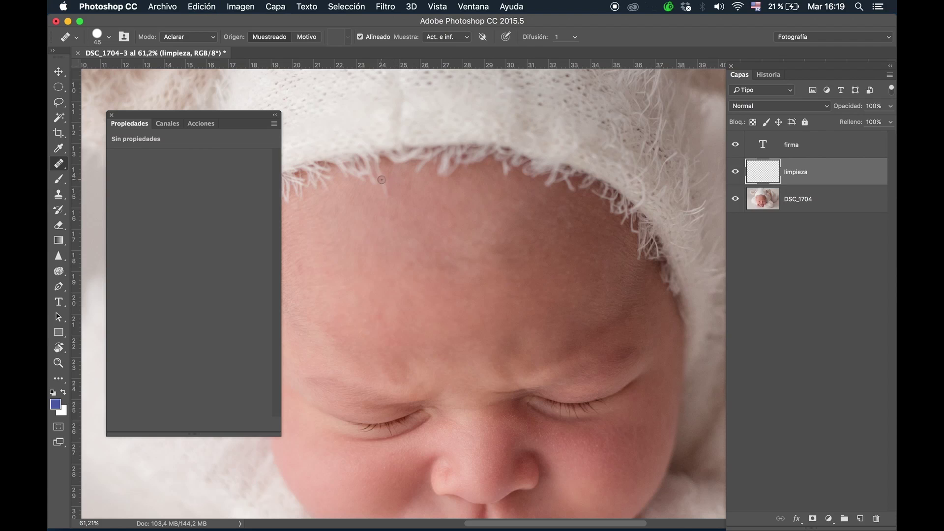
key(super+space)
drag(374, 174, 397, 169)
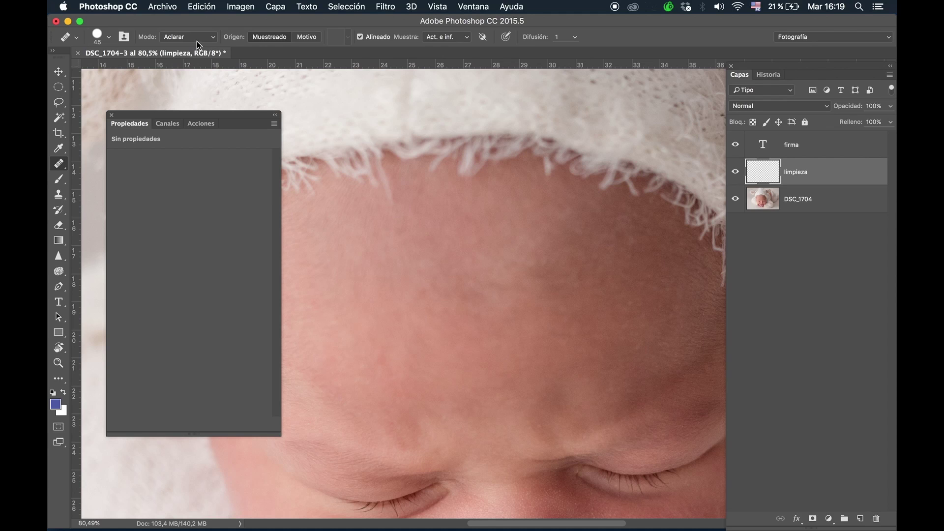
Step: Set the Healing Brush mode to Oscurecer for the white specks on the nose and cheek
drag(445, 251, 434, 229)
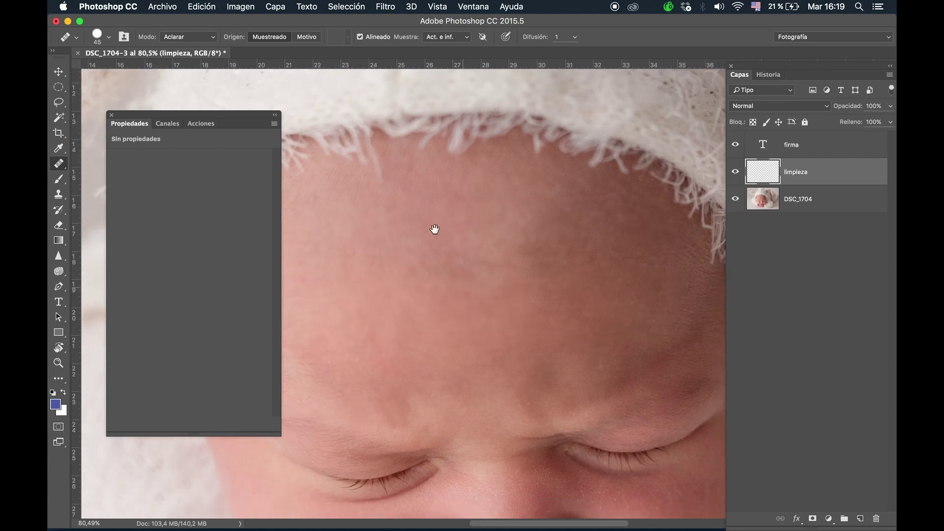
scroll(480, 321, down, 5)
scroll(481, 320, right, 3)
scroll(485, 262, down, 2)
drag(508, 315, 550, 324)
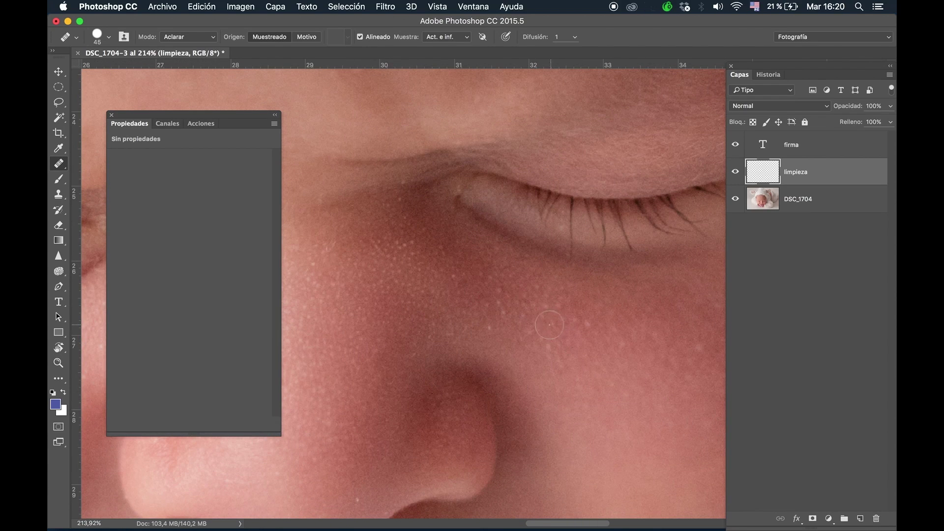
click(211, 39)
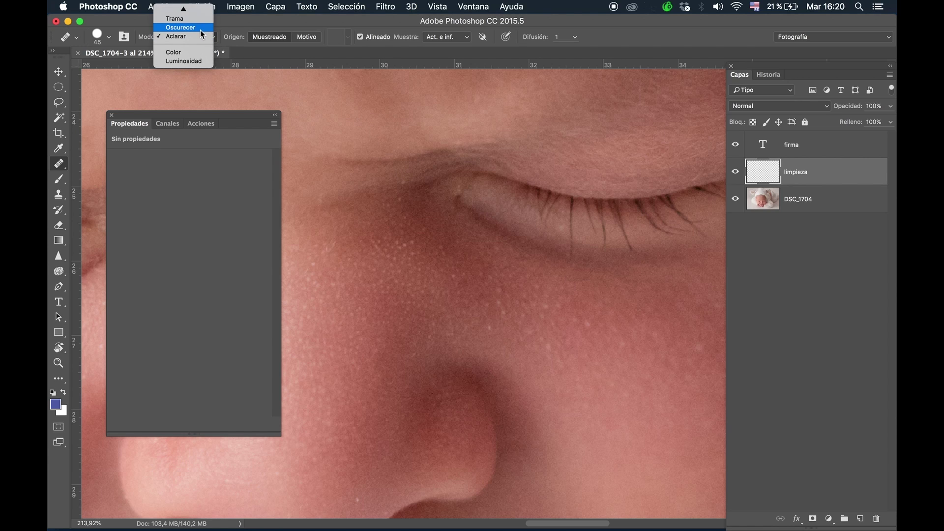
click(200, 28)
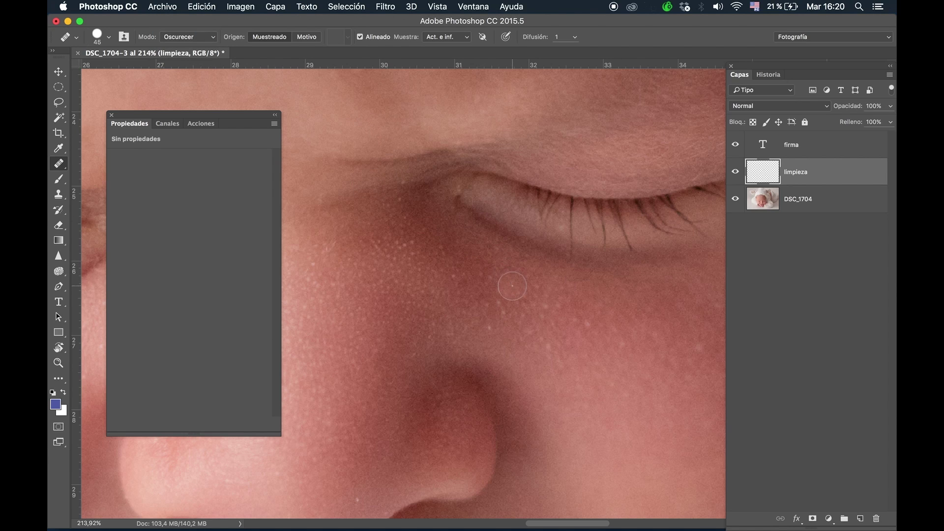
Step: Try healing the white specks on the nose with skin sampled from the cheek, and undo the stroke
alt+click(511, 294)
drag(383, 263, 407, 263)
key(super+z)
Step: Reduce the Healing Brush to size 9 and heal the white specks on the nose and adjacent cheek with sampled skin
drag(411, 331, 462, 285)
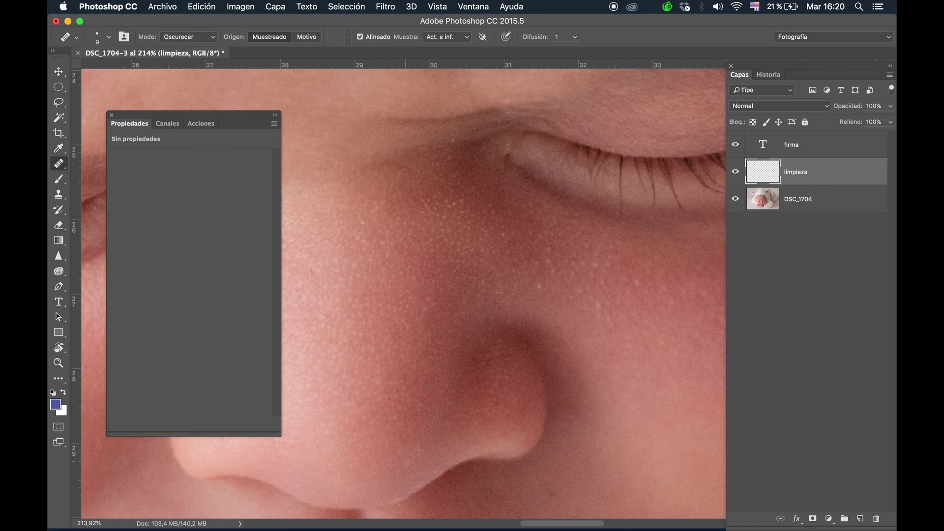
alt+click(542, 276)
click(464, 209)
key(z)
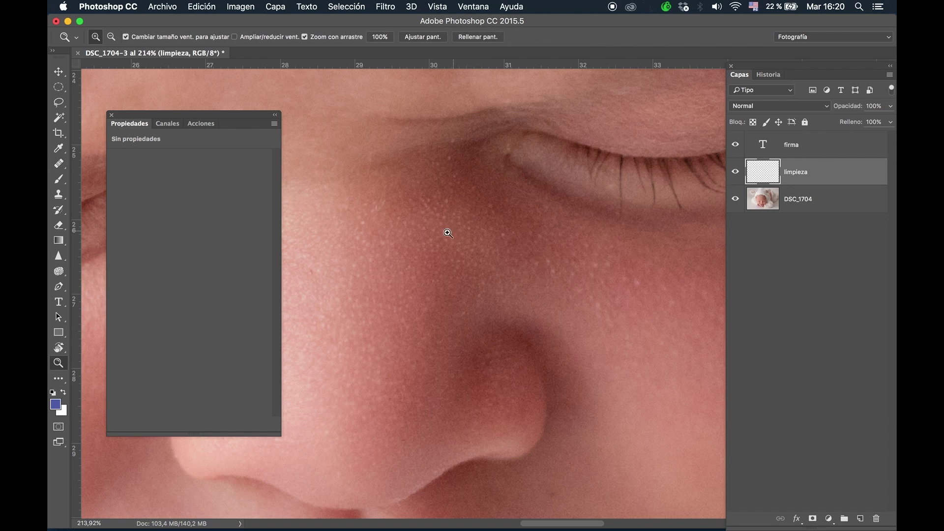
drag(450, 232, 416, 223)
drag(573, 269, 627, 265)
key(j)
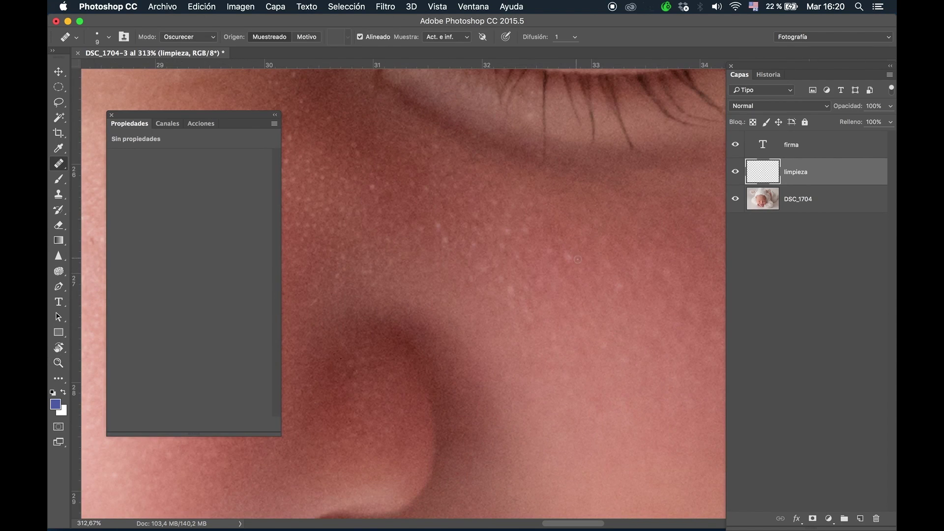
key(z)
drag(549, 292, 544, 285)
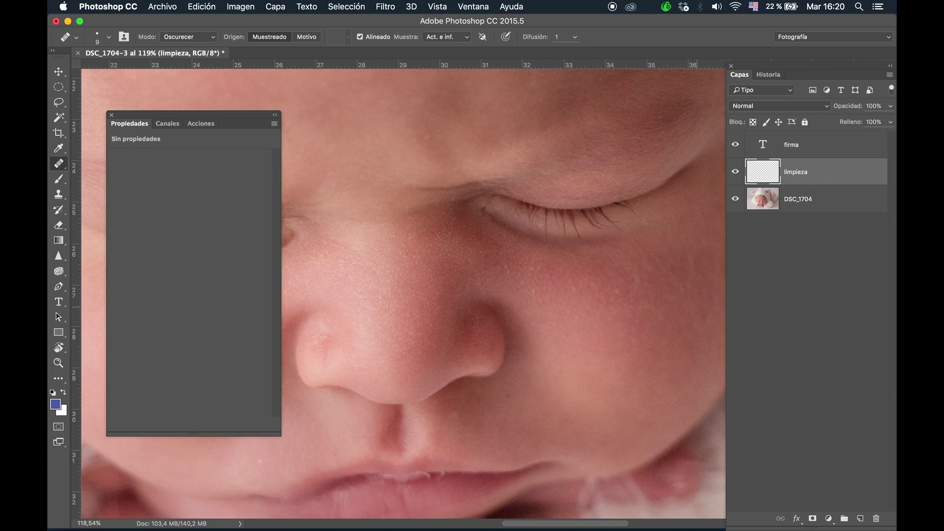
Step: Add a new layer above the limpieza layer and set its blend mode to Oscurecer
click(861, 519)
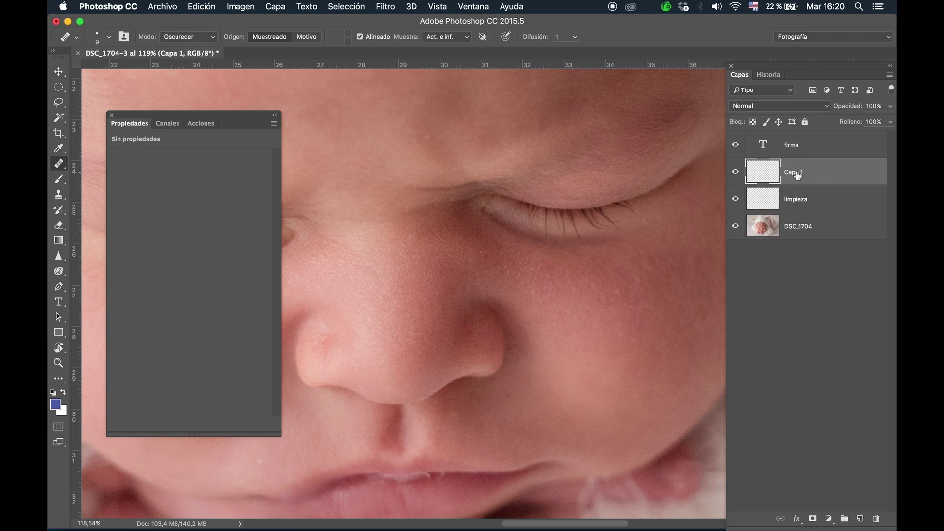
click(789, 106)
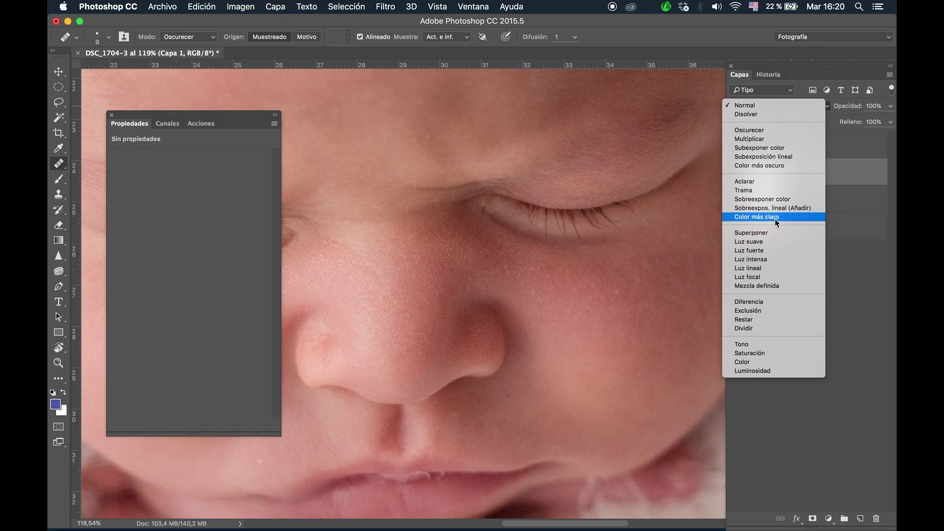
click(763, 130)
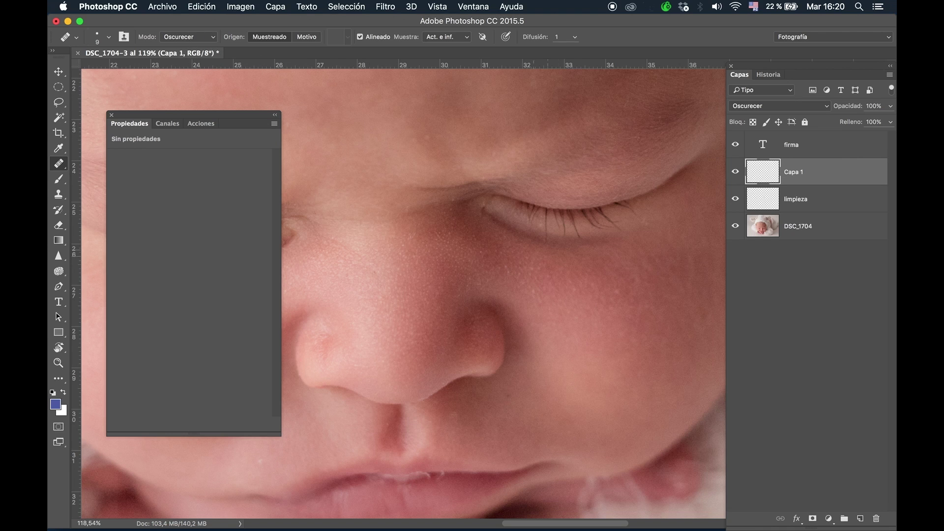
Step: Heal white specks around the nose on the new layer, reducing the Healing Brush from size 18 to 14
key(super+space)
mouse_move(427, 135)
mouse_down()
mouse_move(446, 133)
mouse_move(436, 127)
mouse_up()
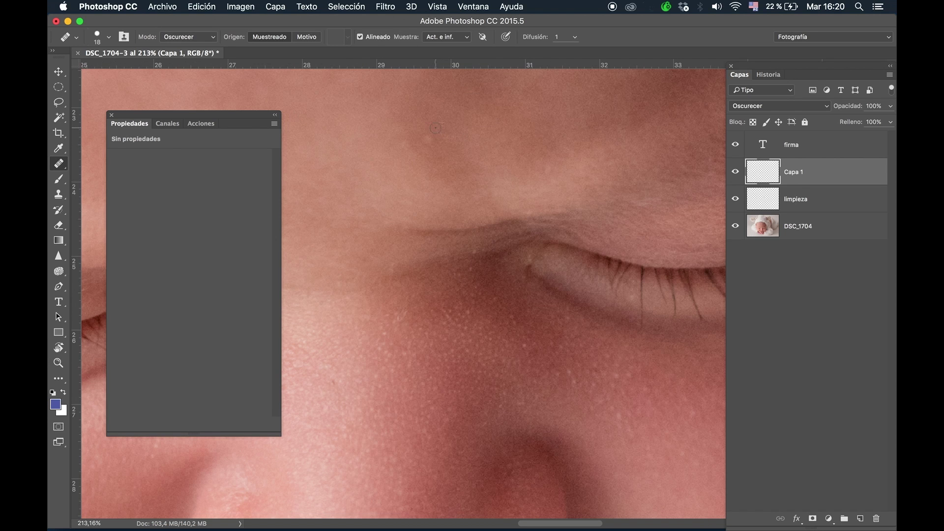
key(super+space)
mouse_move(453, 197)
mouse_down()
mouse_move(472, 239)
mouse_move(483, 217)
mouse_up()
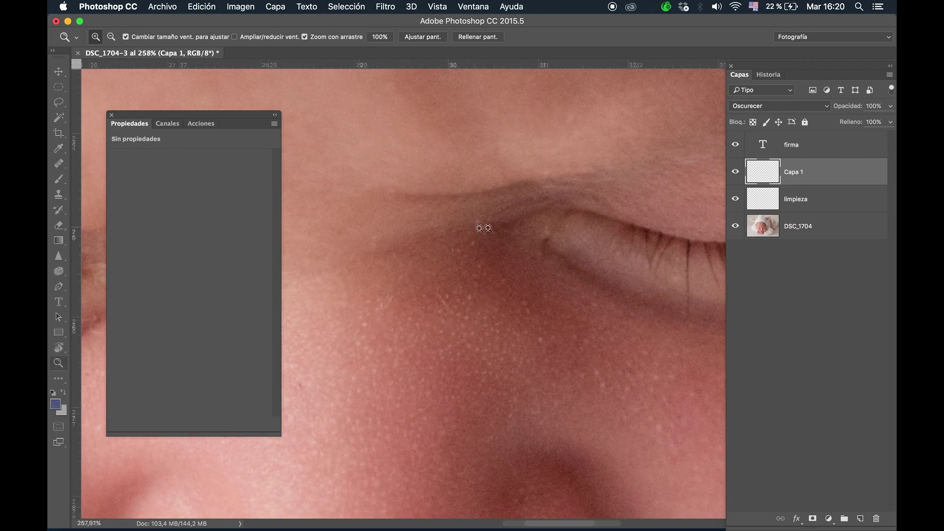
drag(561, 326, 558, 325)
drag(659, 376, 491, 281)
key(super+space)
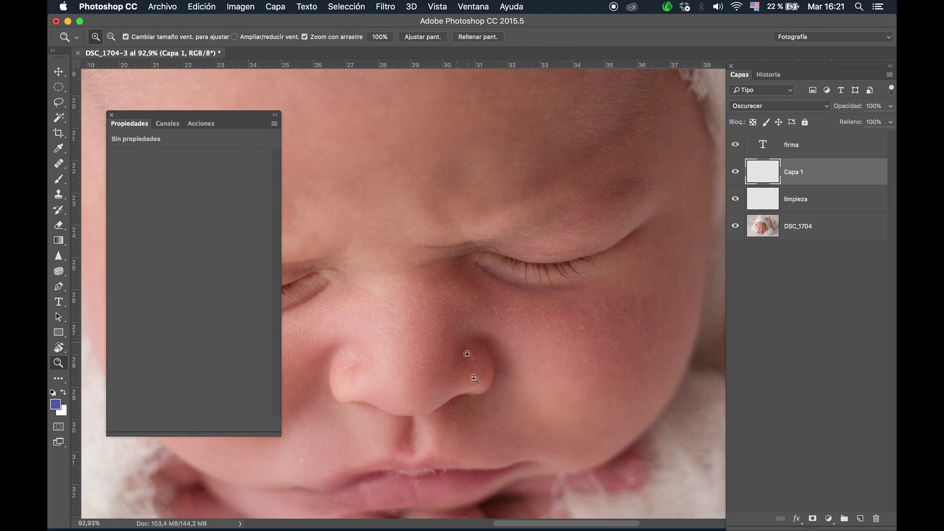
drag(318, 472, 348, 441)
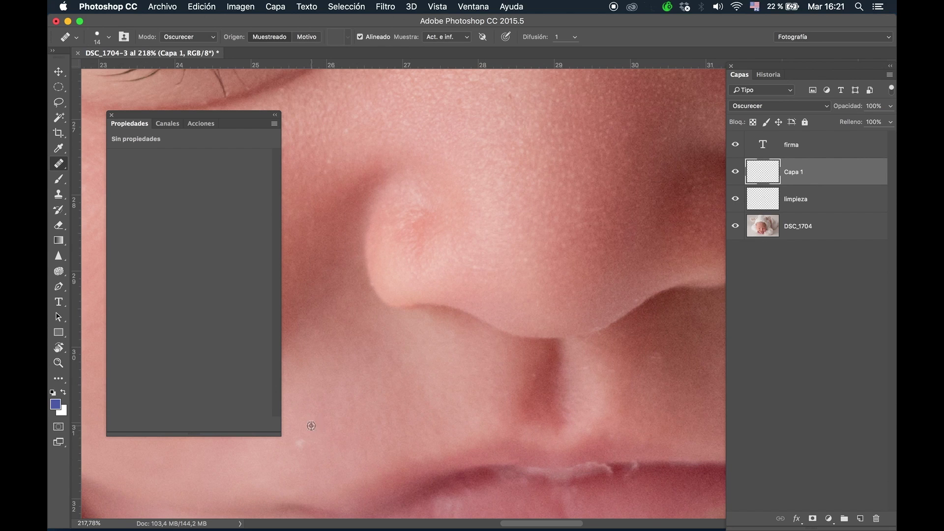
key(z)
drag(355, 396, 334, 396)
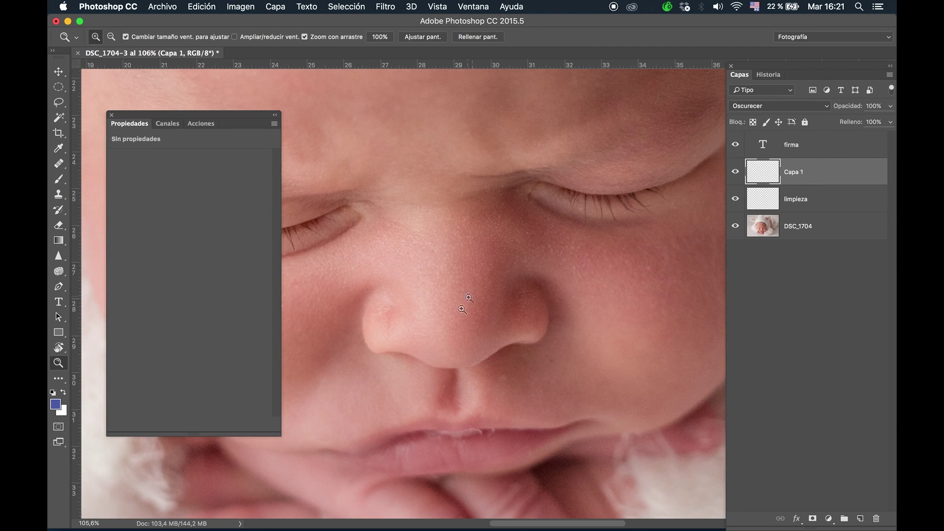
Step: Heal the white specks on the cheek beside the nose with nearby sampled skin, comparing before and after
drag(624, 264, 670, 263)
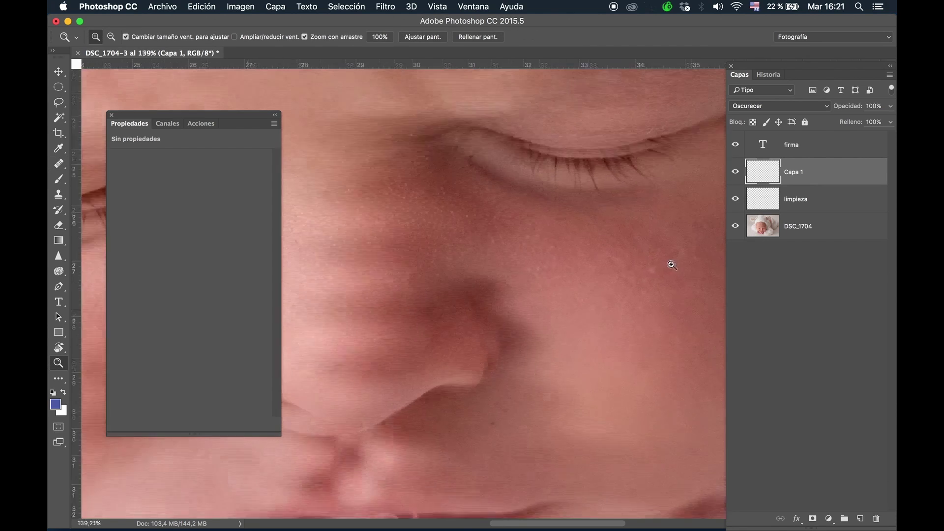
key(j)
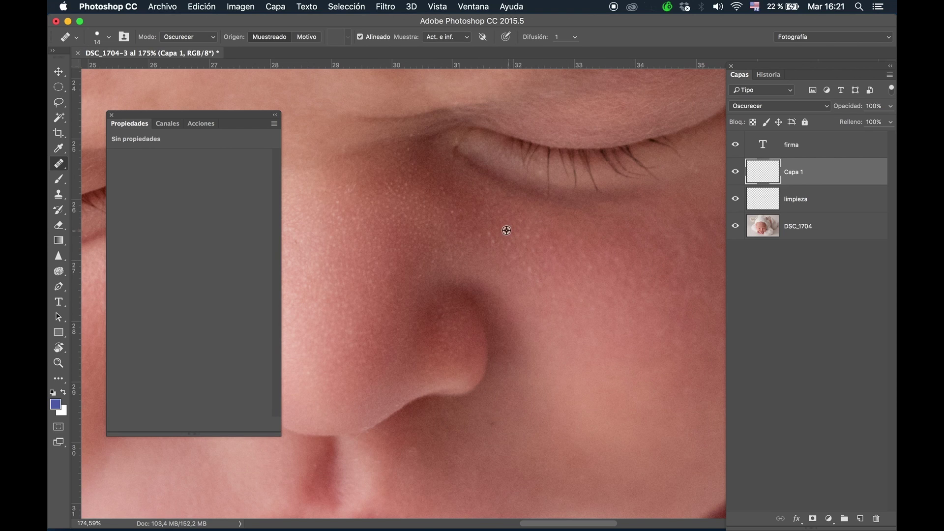
alt+click(508, 240)
drag(502, 248, 524, 243)
key(super+z)
key(super+z)
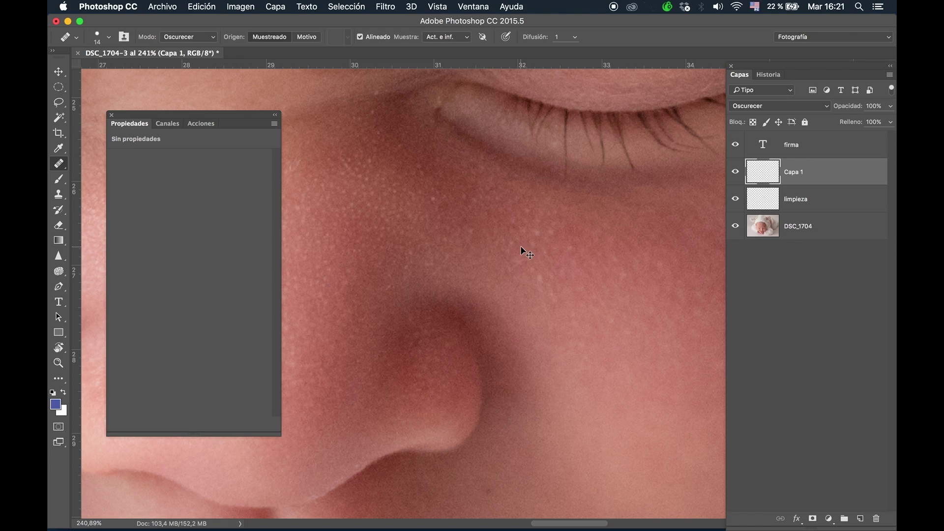
Step: Heal the white specks on the side of the nose near the inner eye corner, toggling the stroke to compare
click(374, 187)
drag(400, 213, 385, 226)
key(super+z)
key(super+z)
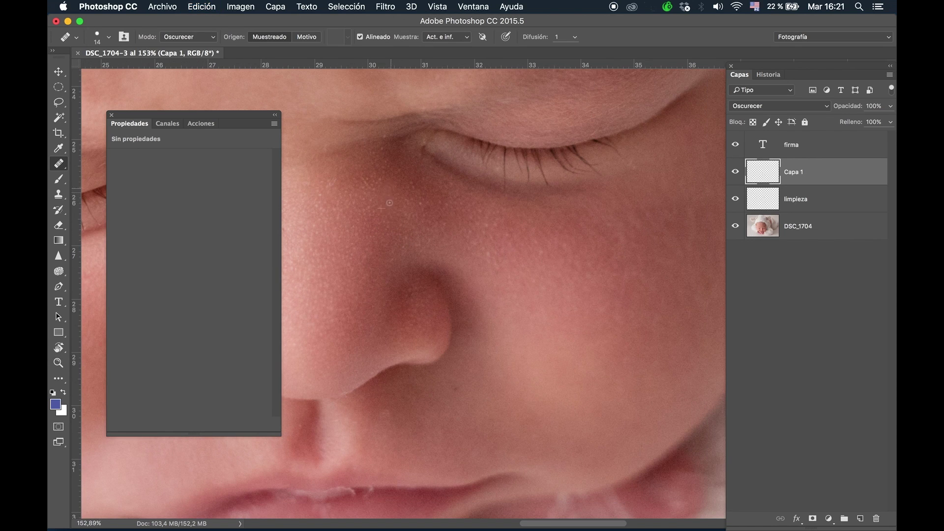
alt+click(390, 204)
drag(365, 209, 370, 215)
Step: Examine the retouched nose and cheek from several distances, ending with the whole portrait in view
key(z)
alt+click(362, 217)
alt+click(376, 189)
alt+click(341, 219)
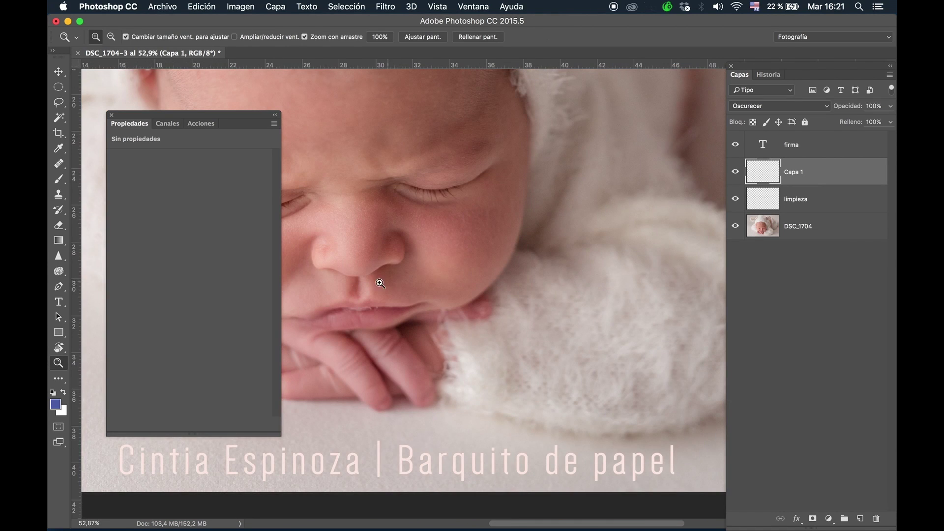
drag(396, 276, 462, 267)
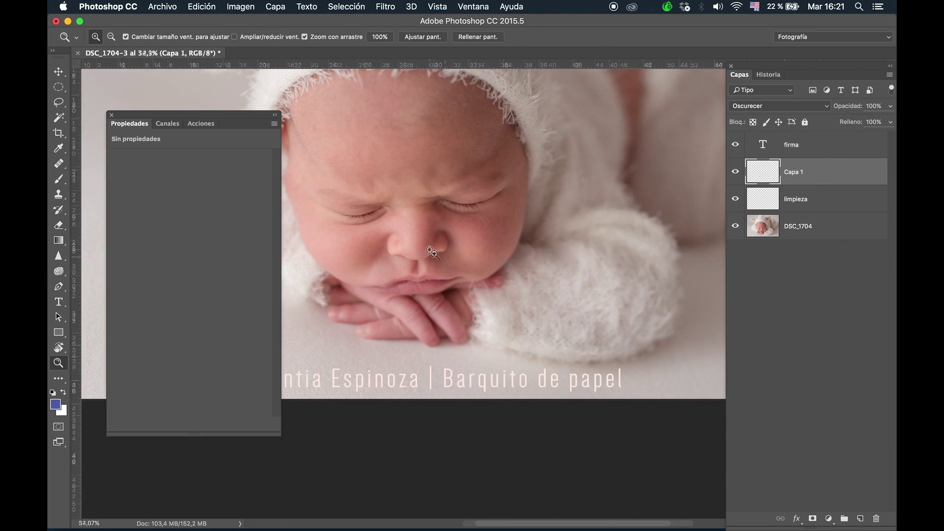
alt+click(418, 234)
click(443, 246)
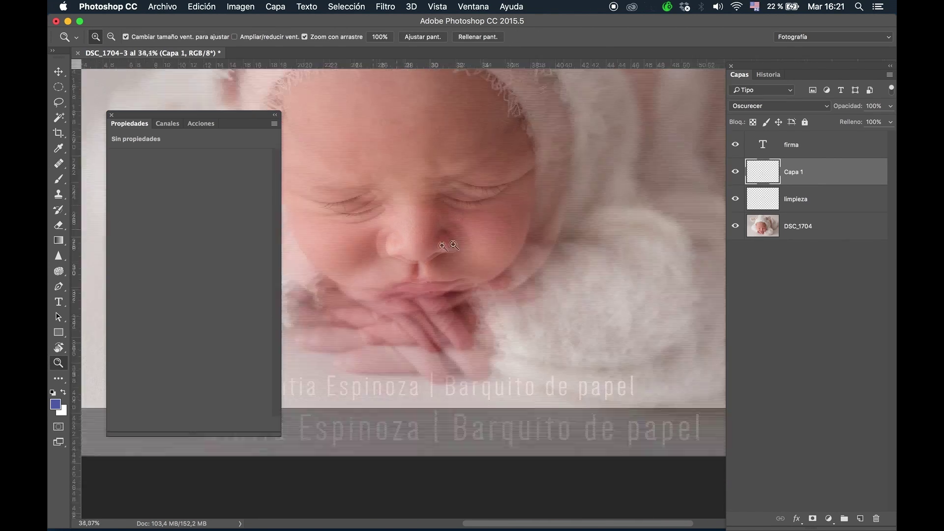
key(j)
key(z)
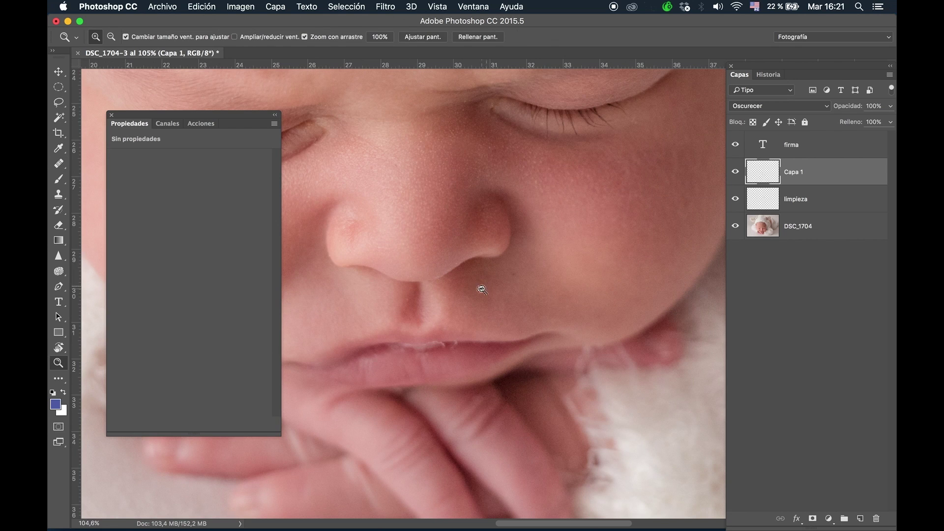
alt+click(481, 286)
alt+click(475, 295)
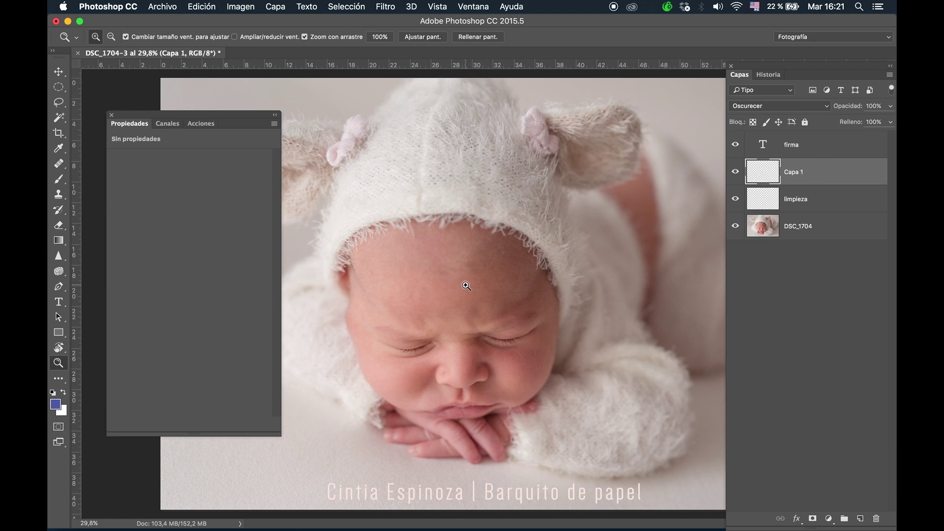
alt+click(467, 285)
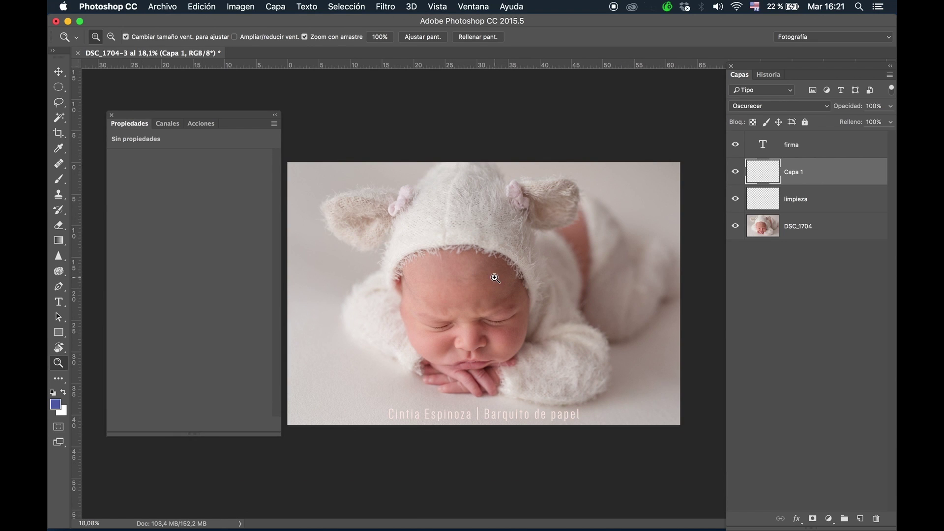